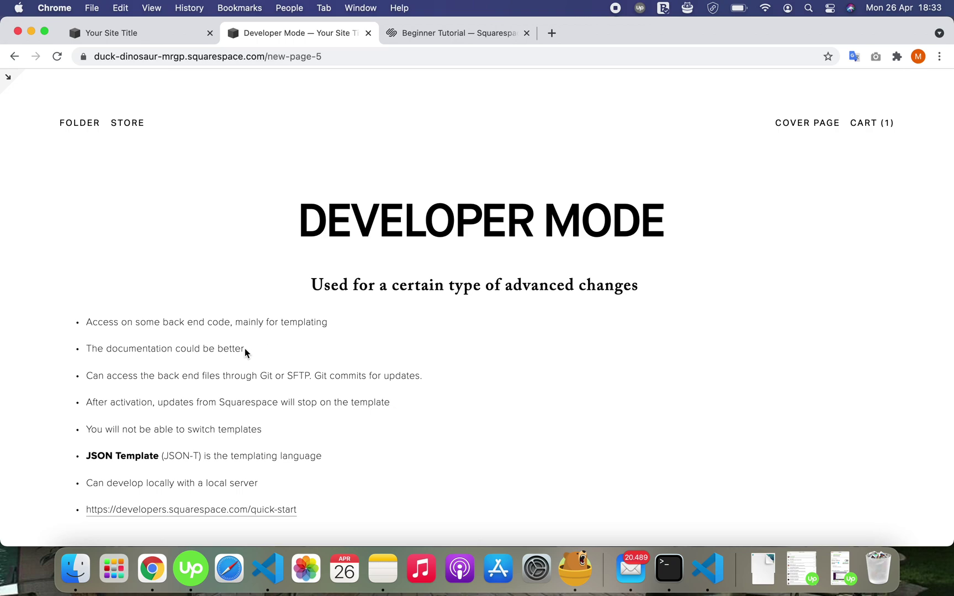
Highlight the line 'The documentation could be better', then switch to the Beginner Tutorial docs page
left_click_drag(244, 348, 87, 346)
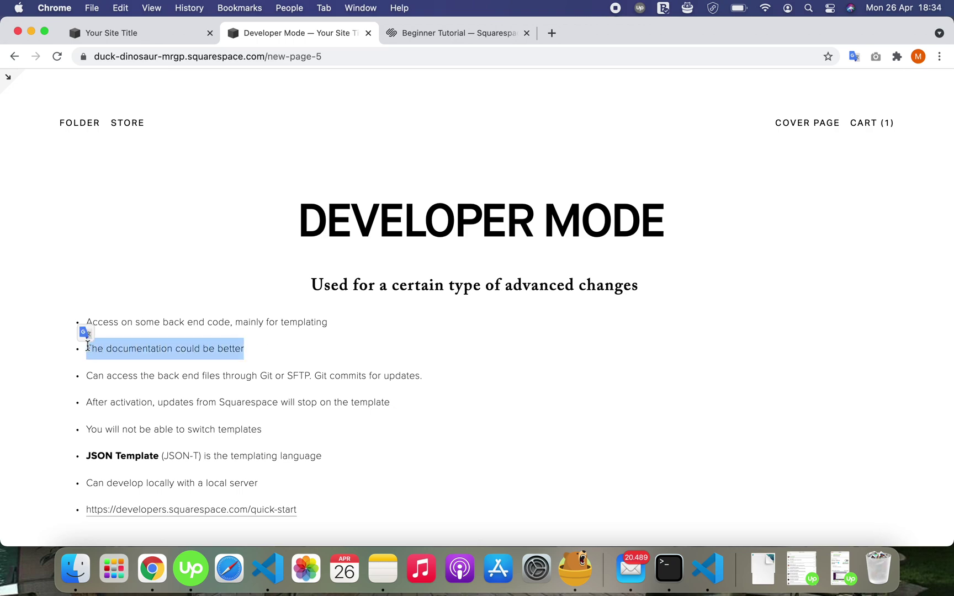
left_click(143, 348)
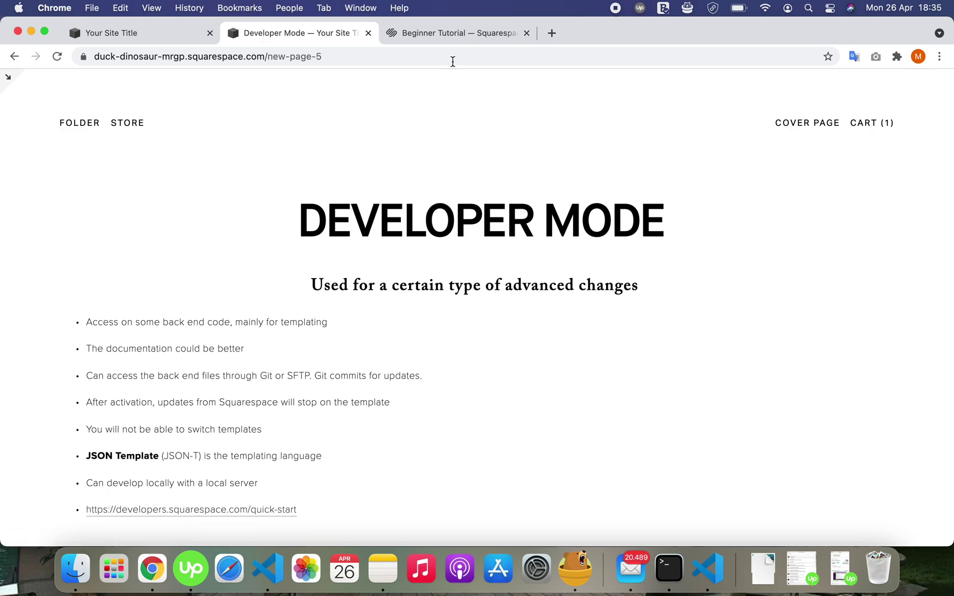
left_click(465, 33)
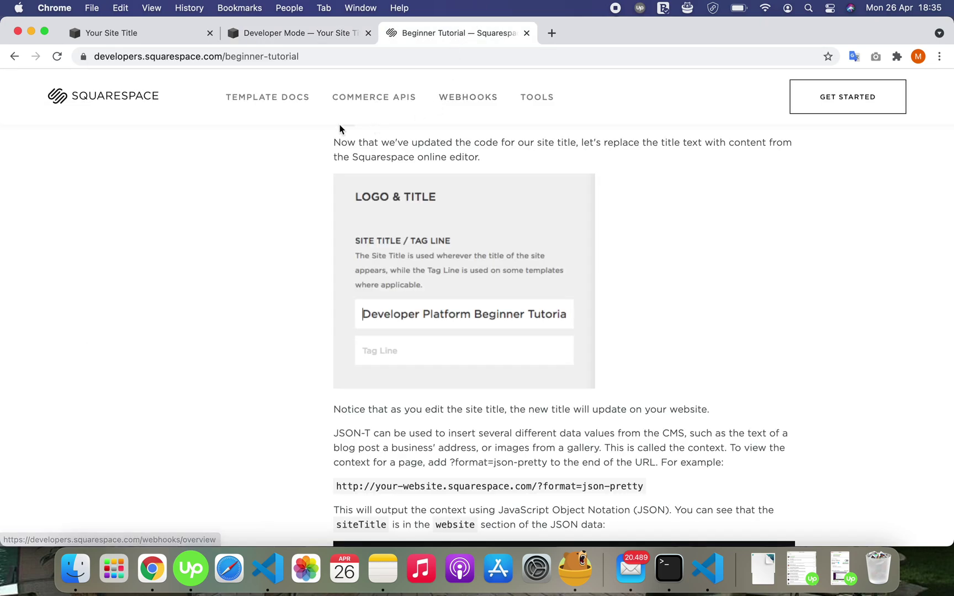
scroll(366, 186, "down", 10)
scroll(366, 186, "up", 20)
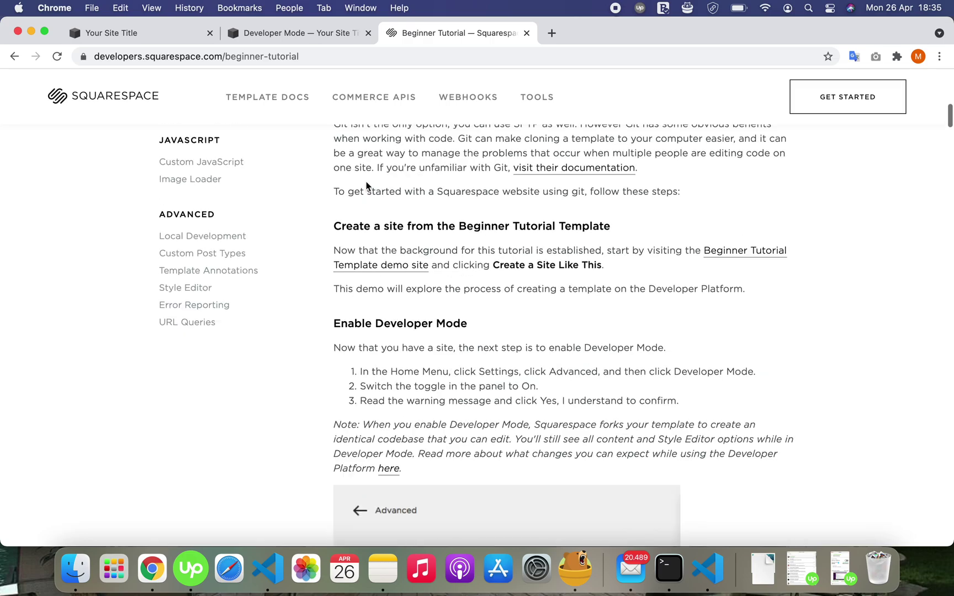
Open the Quick Start guide and scroll through its Developer Mode and Git/SFTP sections
left_click(206, 182)
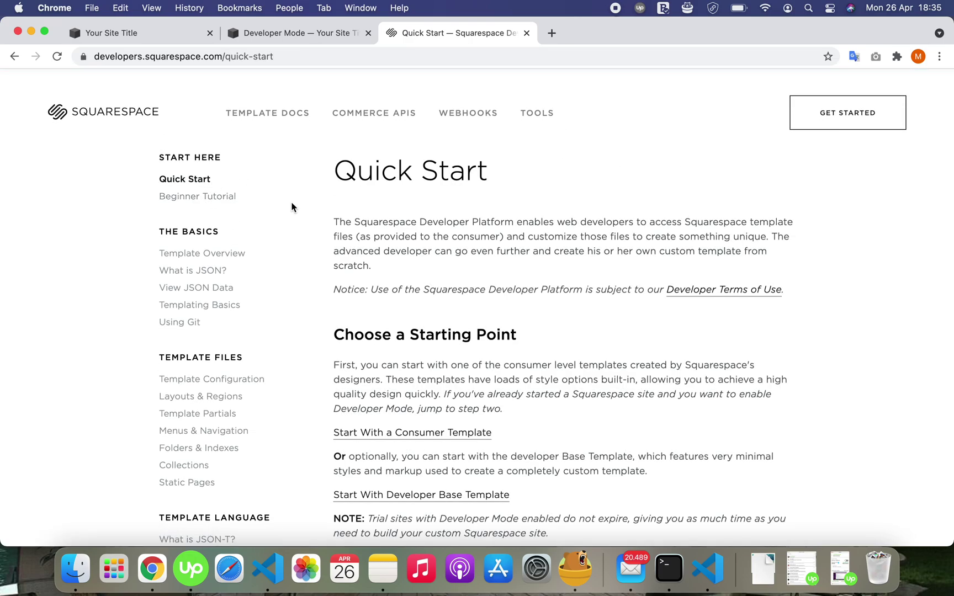
scroll(292, 207, "down", 5)
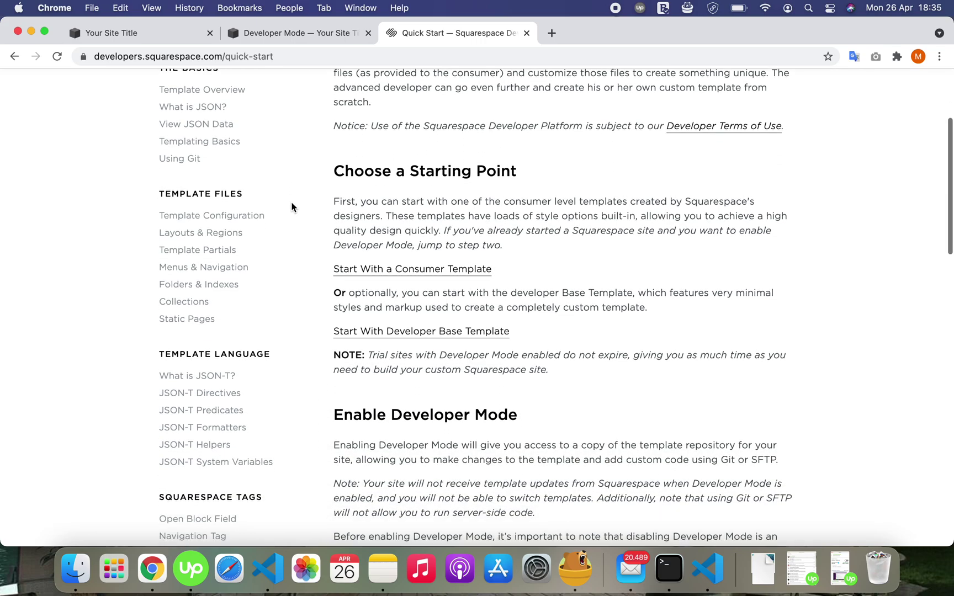
scroll(291, 207, "down", 4)
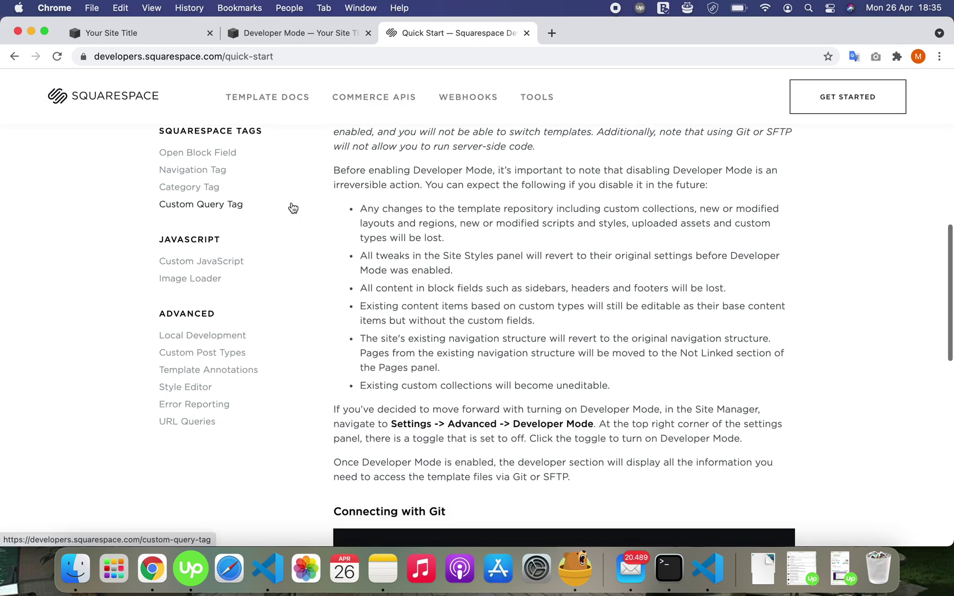
scroll(331, 210, "up", 2)
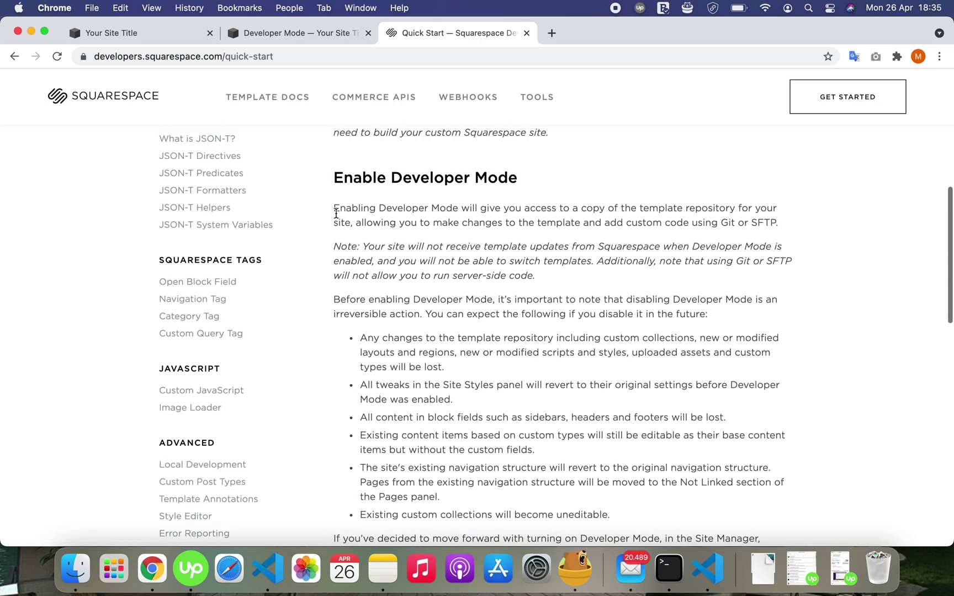
scroll(336, 214, "down", 2)
scroll(336, 213, "down", 8)
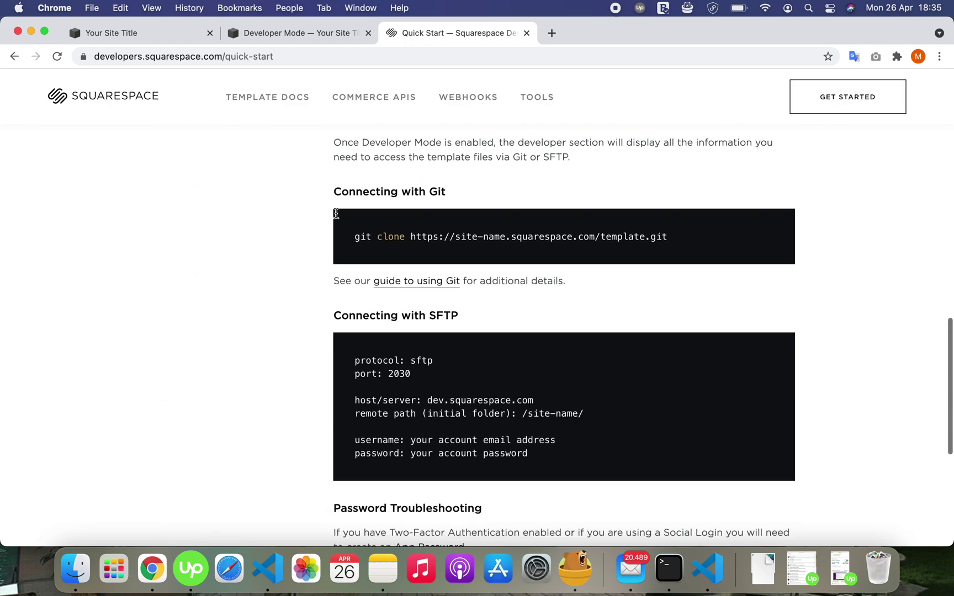
scroll(335, 213, "down", 2)
scroll(336, 213, "up", 2)
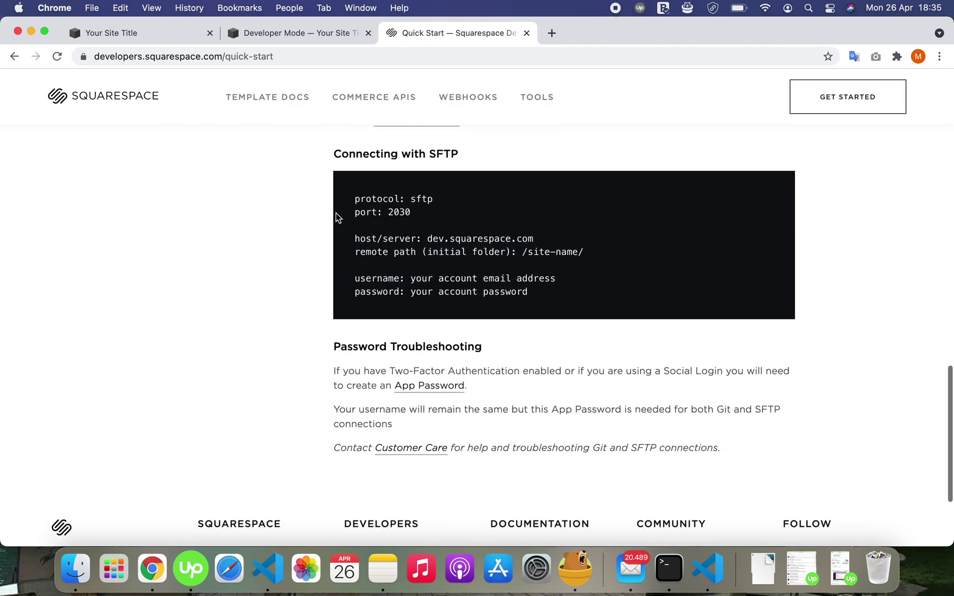
scroll(336, 216, "up", 20)
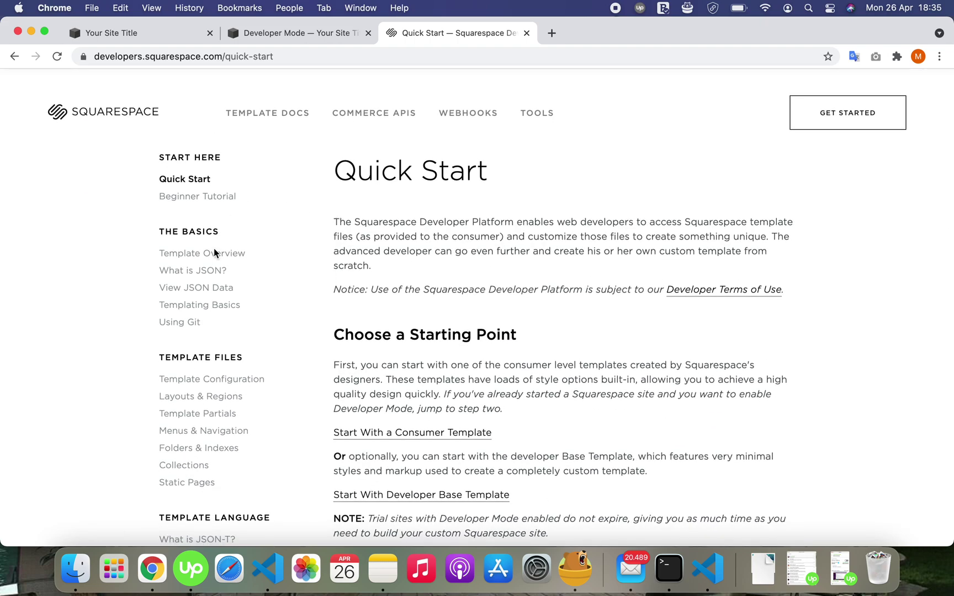
Navigate back to the site's main menu, then into Settings > Advanced > Developer Mode
left_click(169, 36)
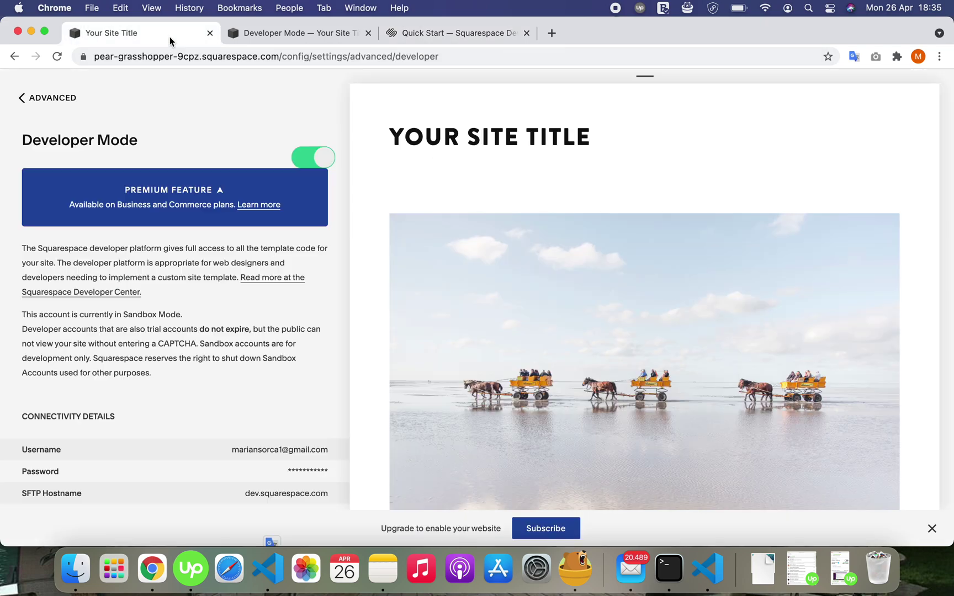
left_click(32, 99)
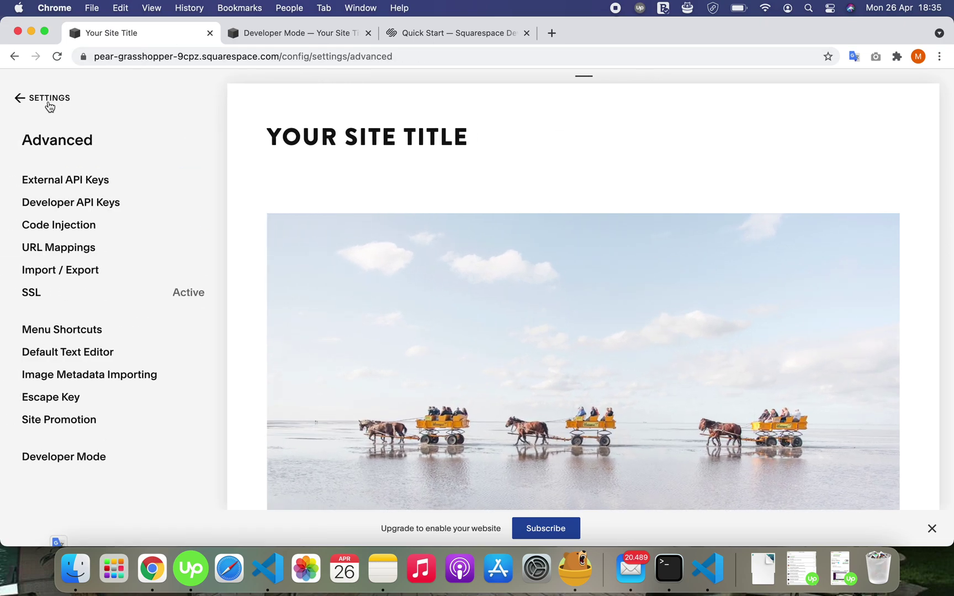
left_click(47, 101)
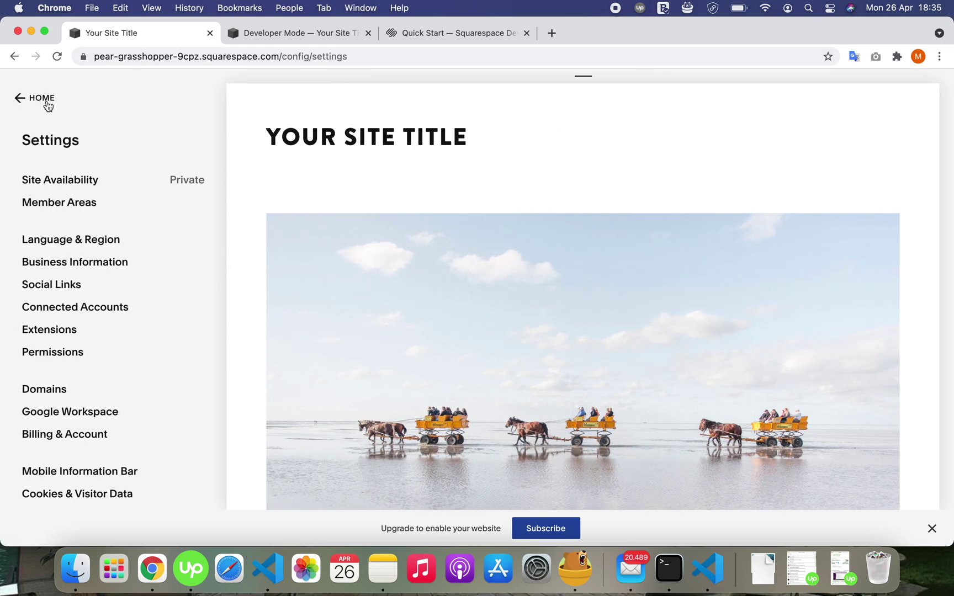
left_click(48, 103)
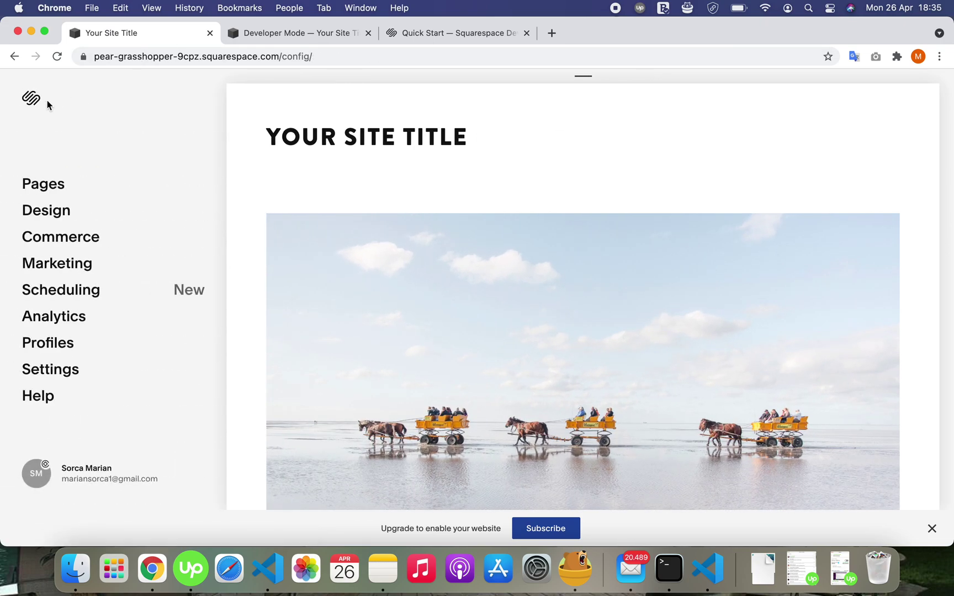
left_click(57, 368)
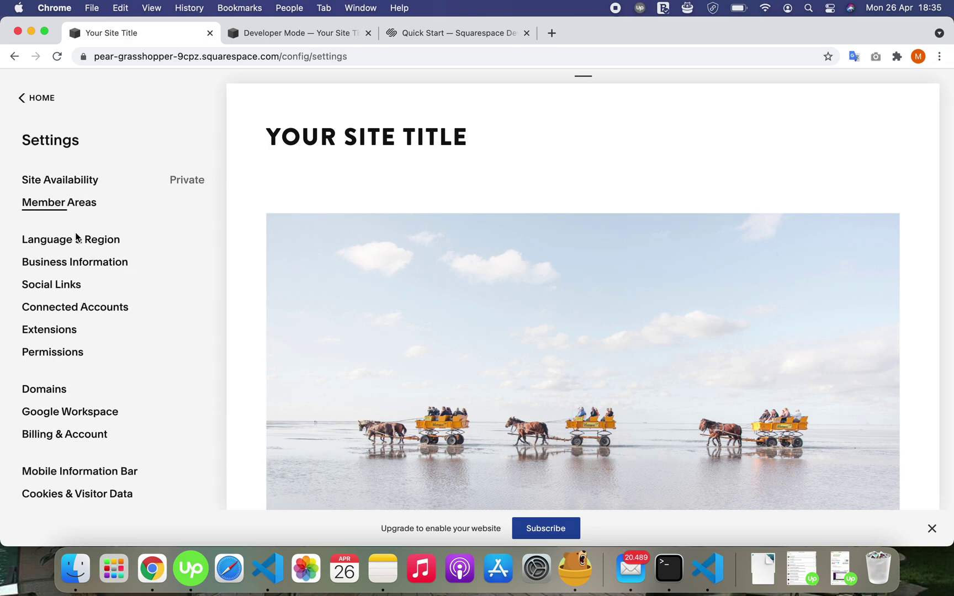
scroll(62, 335, "down", 4)
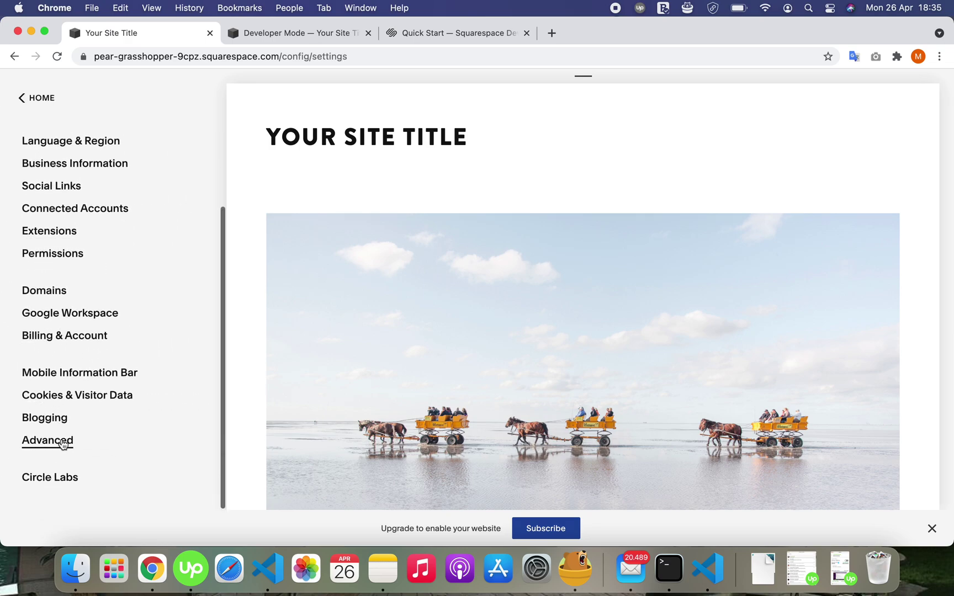
left_click(60, 440)
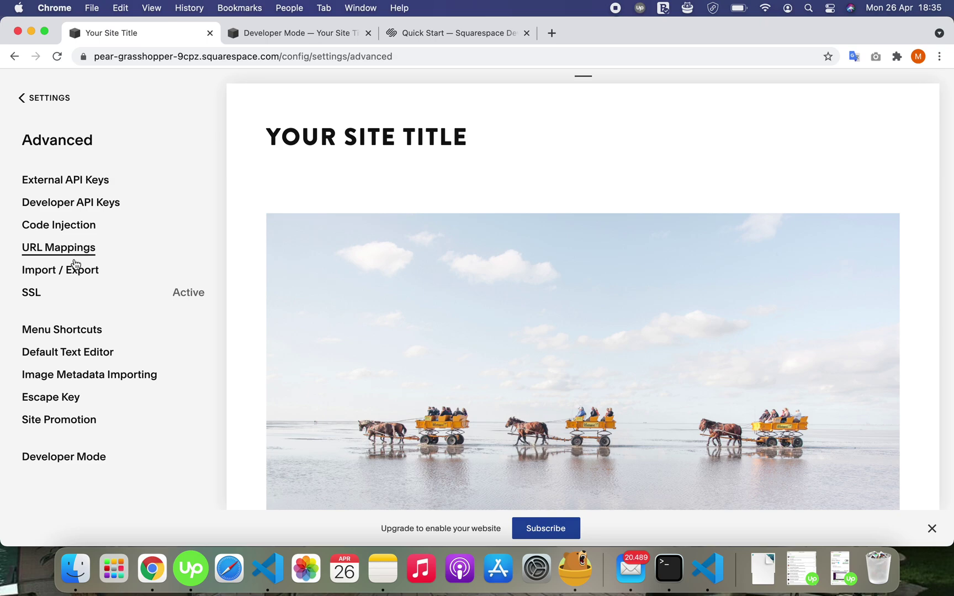
left_click(70, 457)
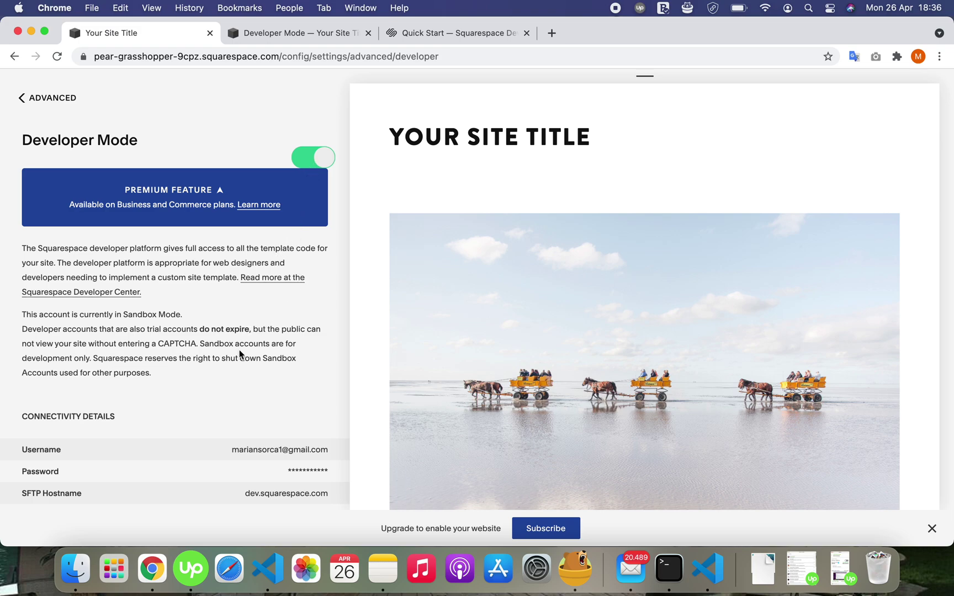
Scroll to Connectivity Details and select the full Git repository URL
scroll(239, 353, "down", 2)
scroll(239, 353, "down", 3)
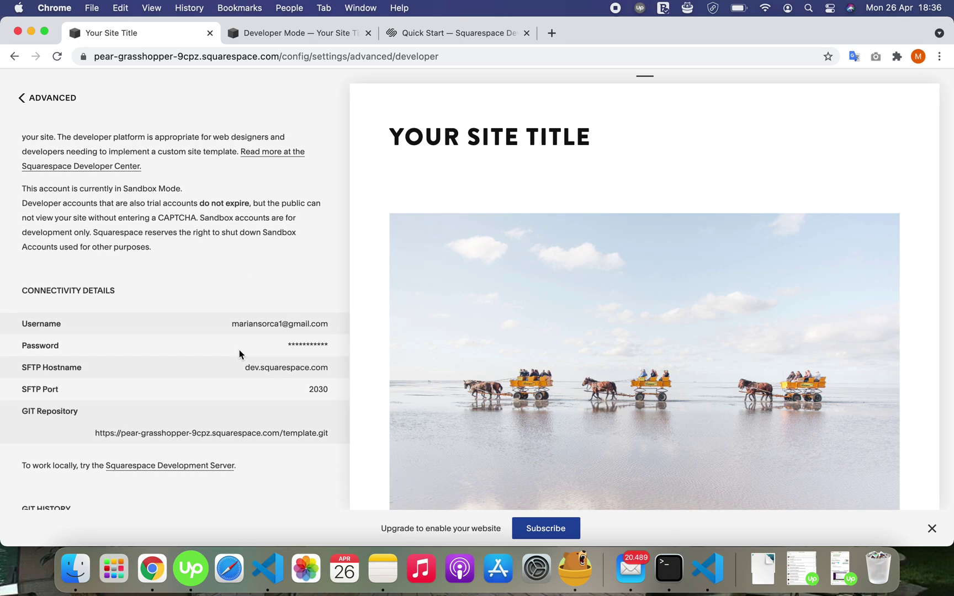
triple_click(264, 433)
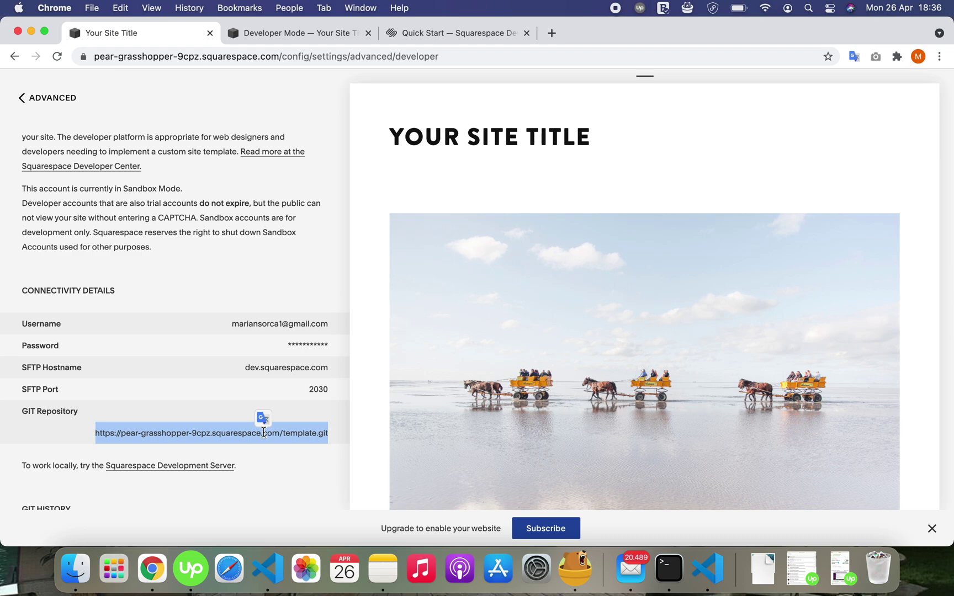
left_click(303, 39)
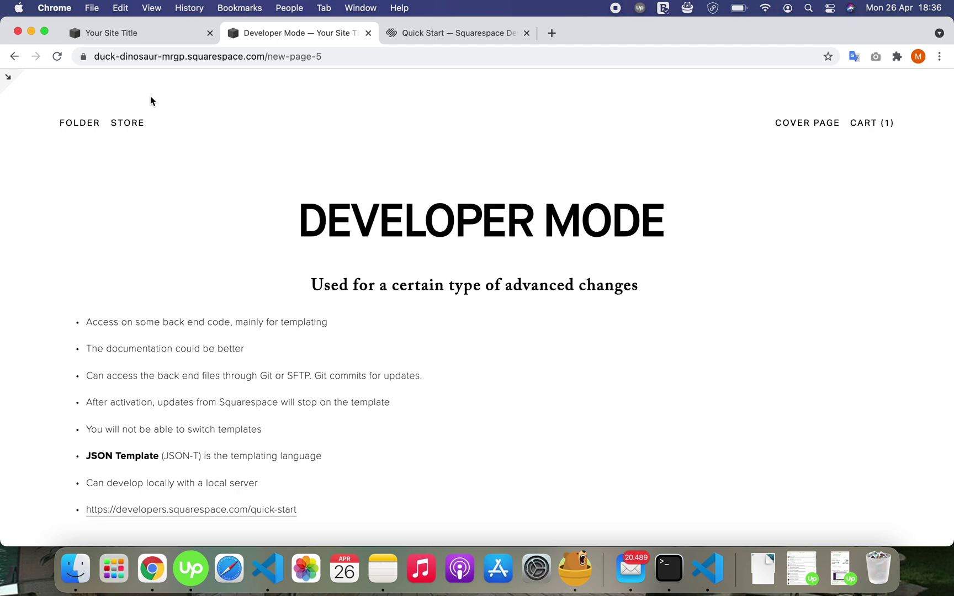
Append '- SQUARESPACE 7.0' to the Developer Mode page heading and save the edit
left_click(8, 77)
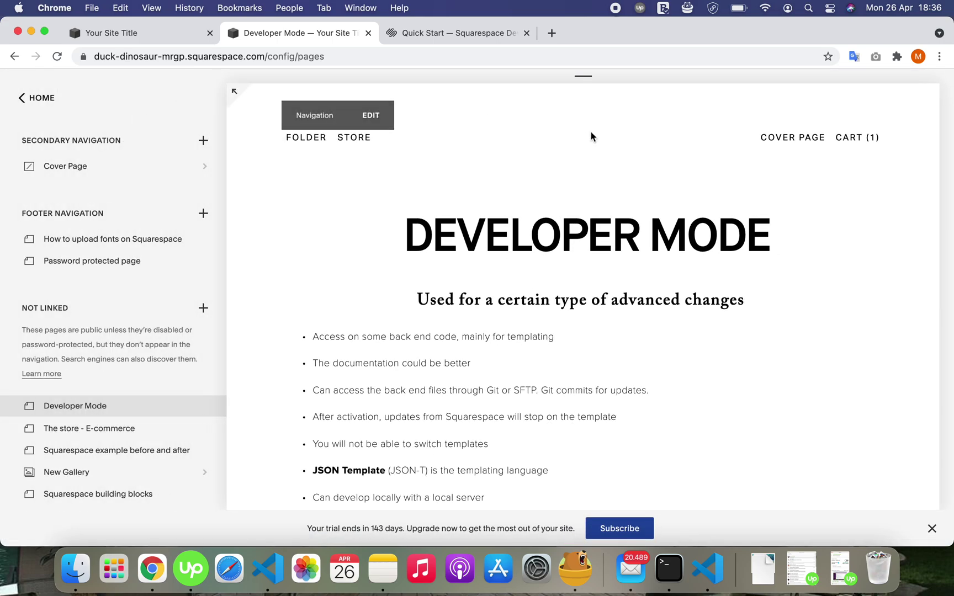
mouse_move(649, 213)
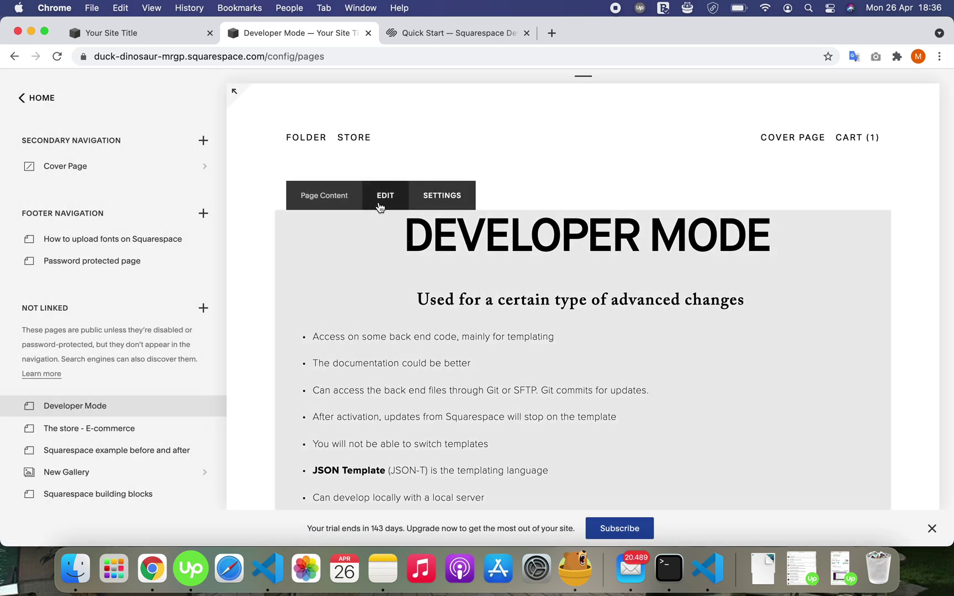
left_click(379, 205)
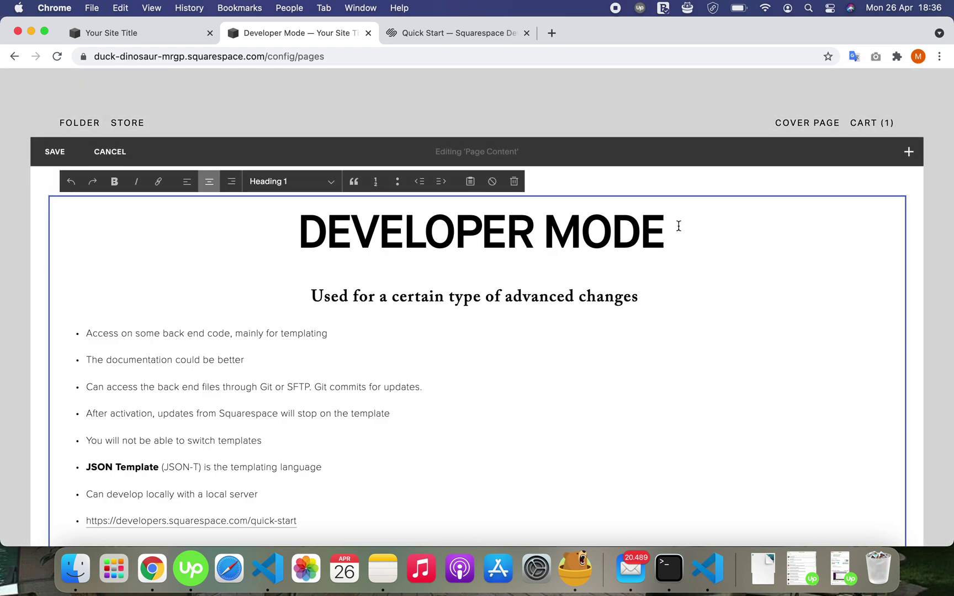
type("- S")
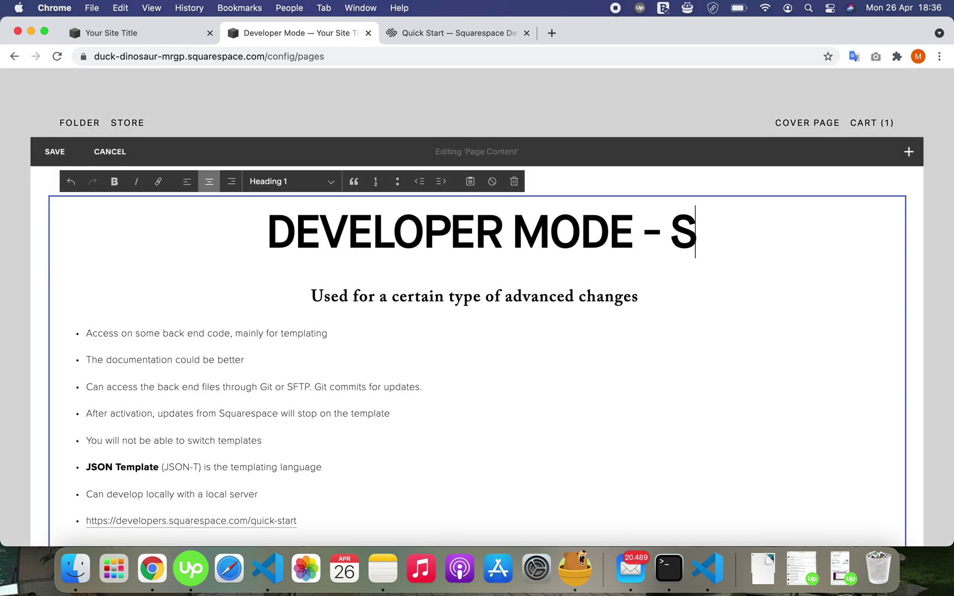
type("QUARESPACE ")
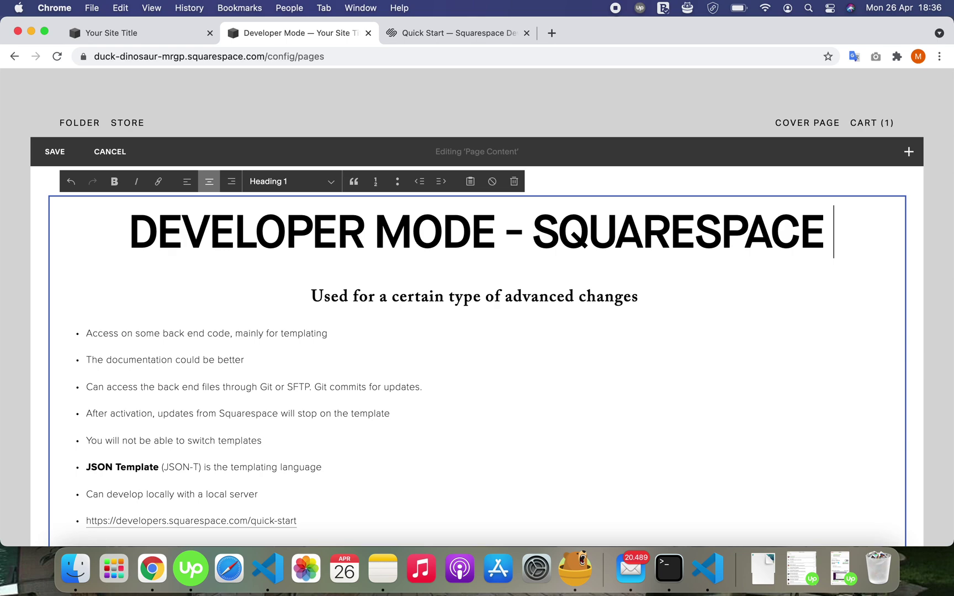
type("7.0")
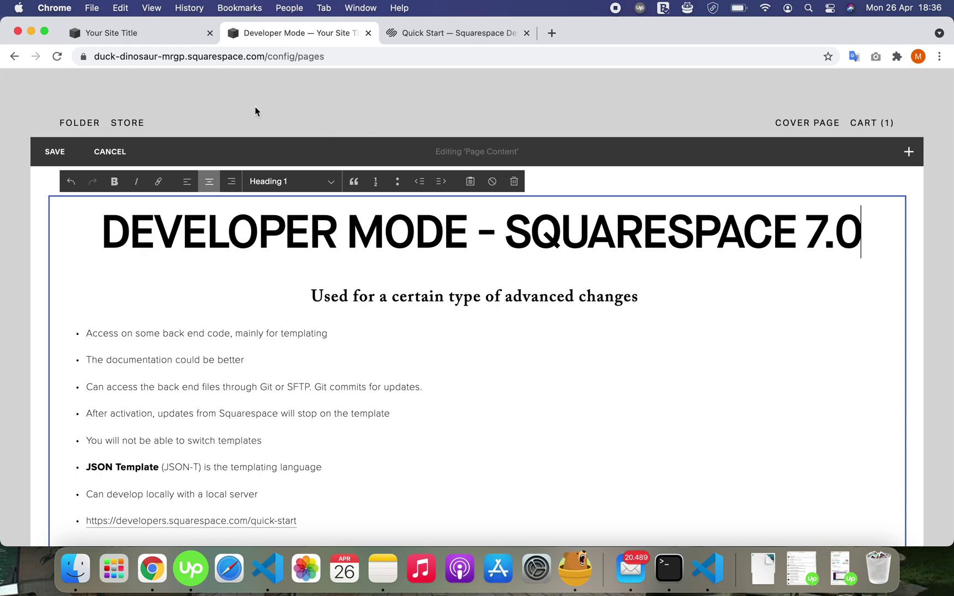
left_click(55, 151)
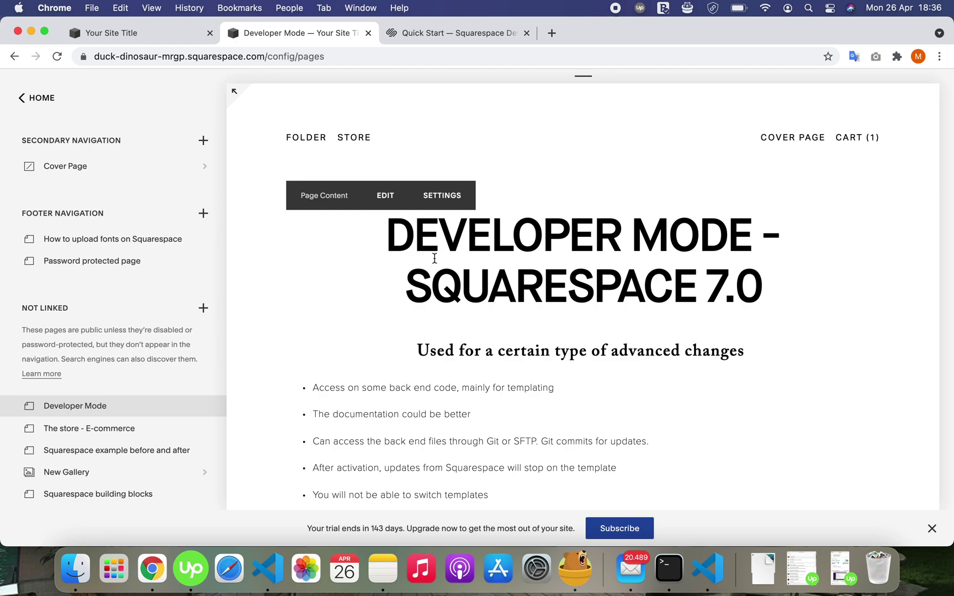
Select the Git repository URL in developer settings and check VS Code's empty Explorer panel
left_click(149, 34)
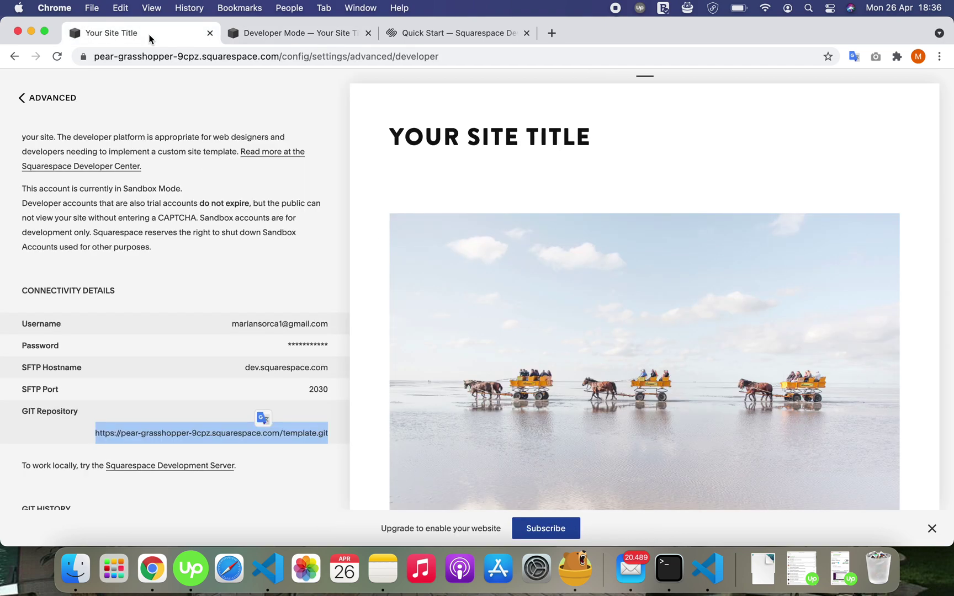
triple_click(195, 431)
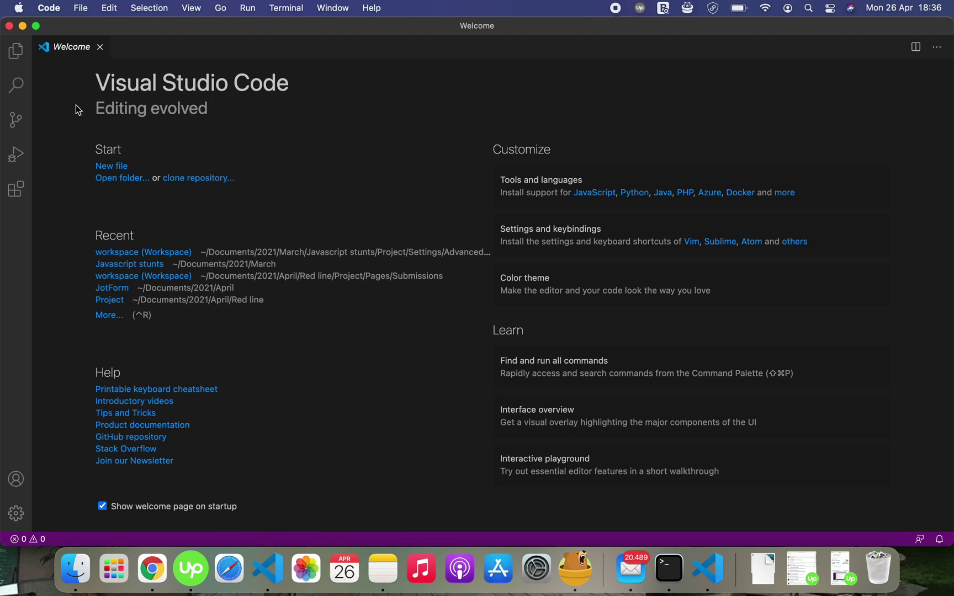
left_click(18, 57)
left_click(19, 58)
Close the empty VS Code window and run 'code .' in Terminal to open the cloned template
left_click(9, 26)
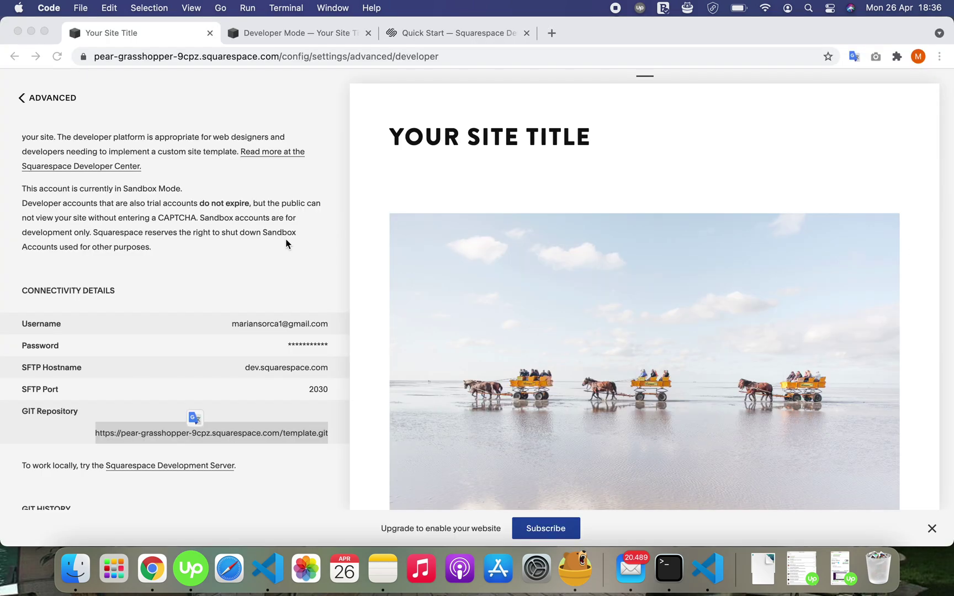
left_click(658, 563)
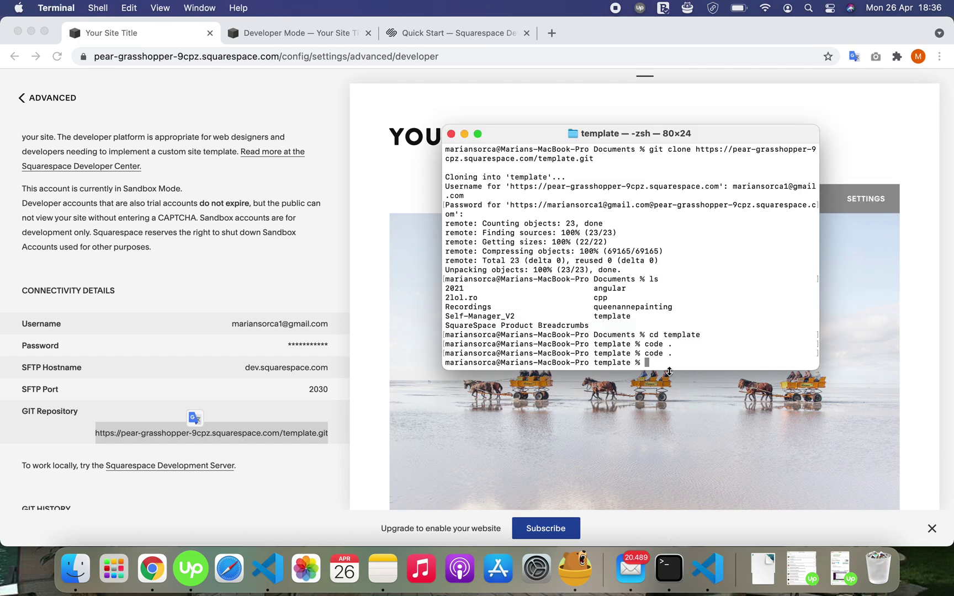
key("Return")
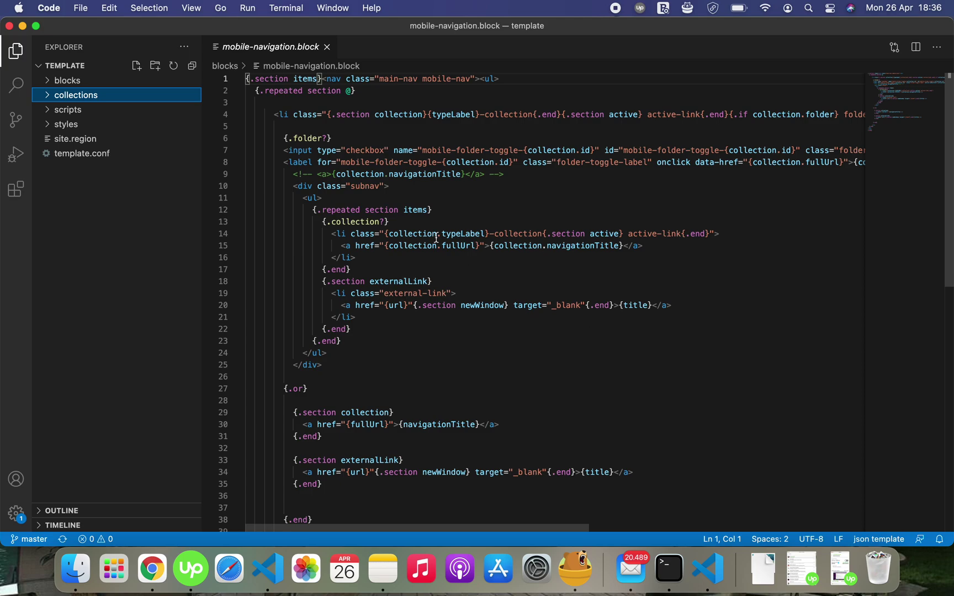
Open site.region and scroll through its code, pointing out the justified-grid.js script line
left_click(96, 145)
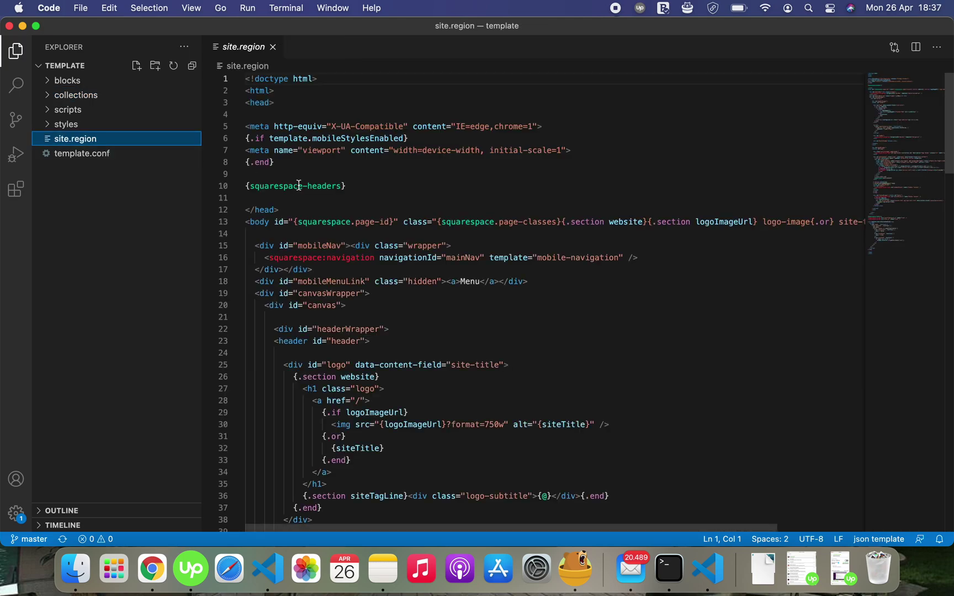
scroll(305, 207, "down", 10)
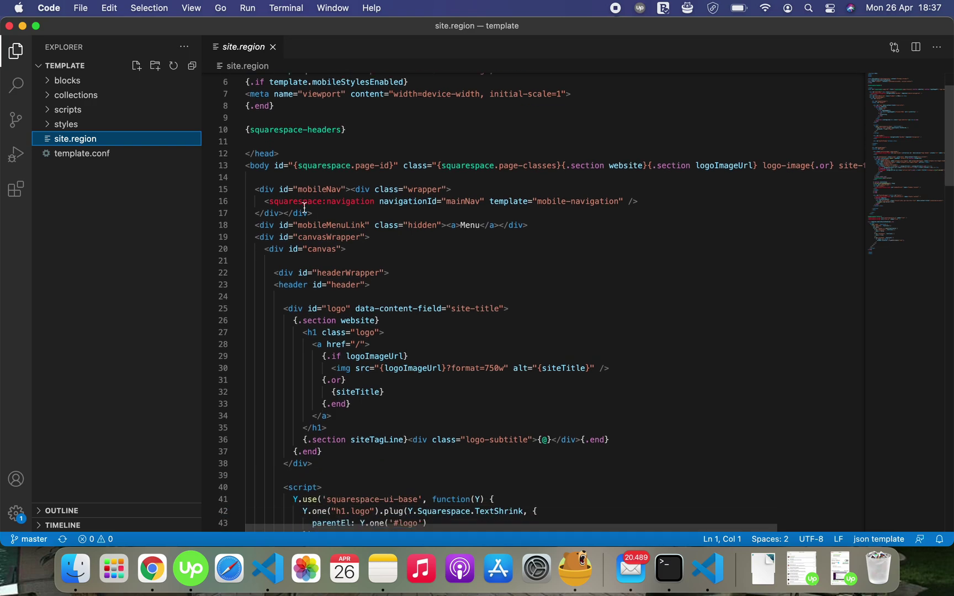
scroll(304, 208, "down", 7)
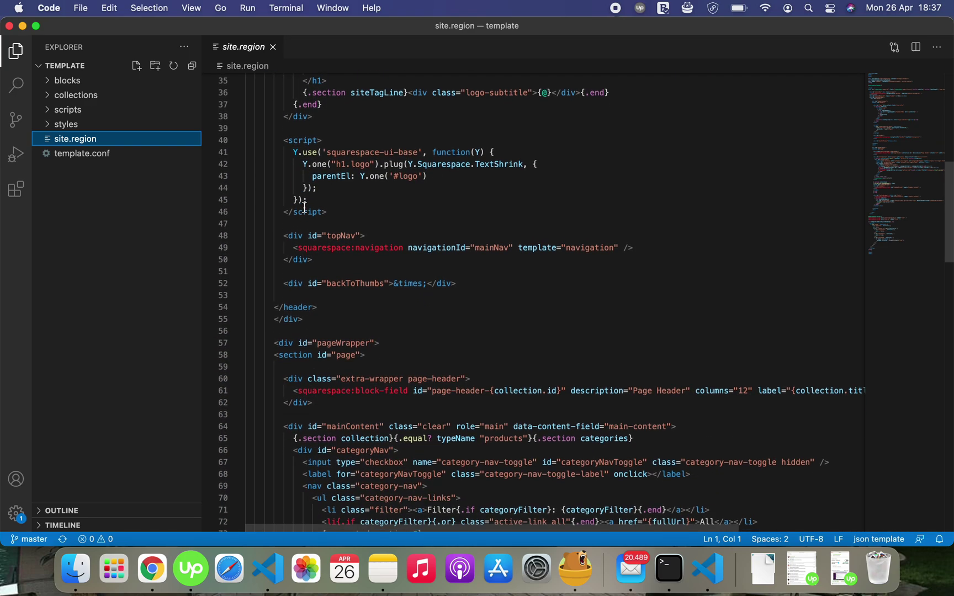
scroll(305, 208, "down", 10)
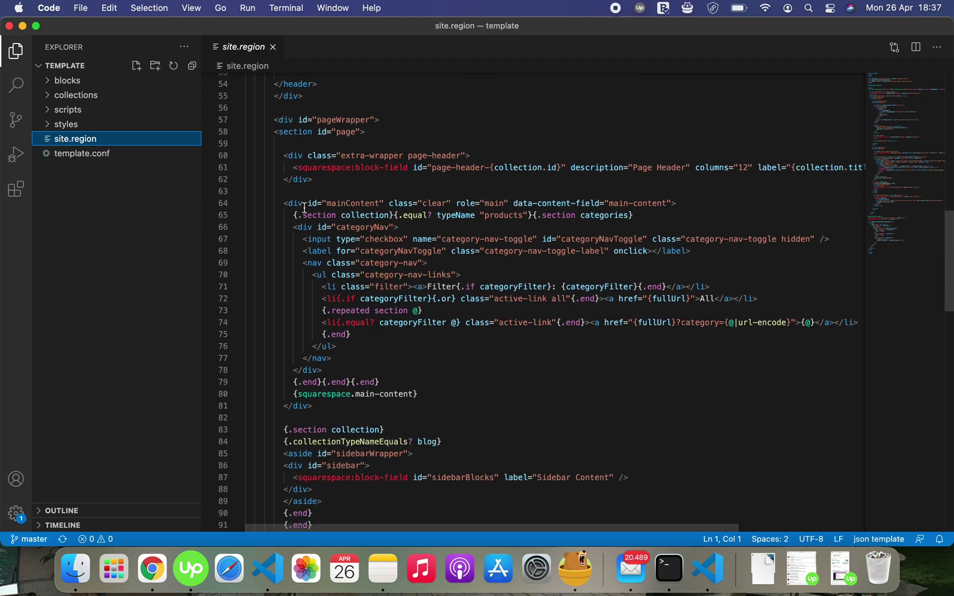
scroll(304, 208, "down", 8)
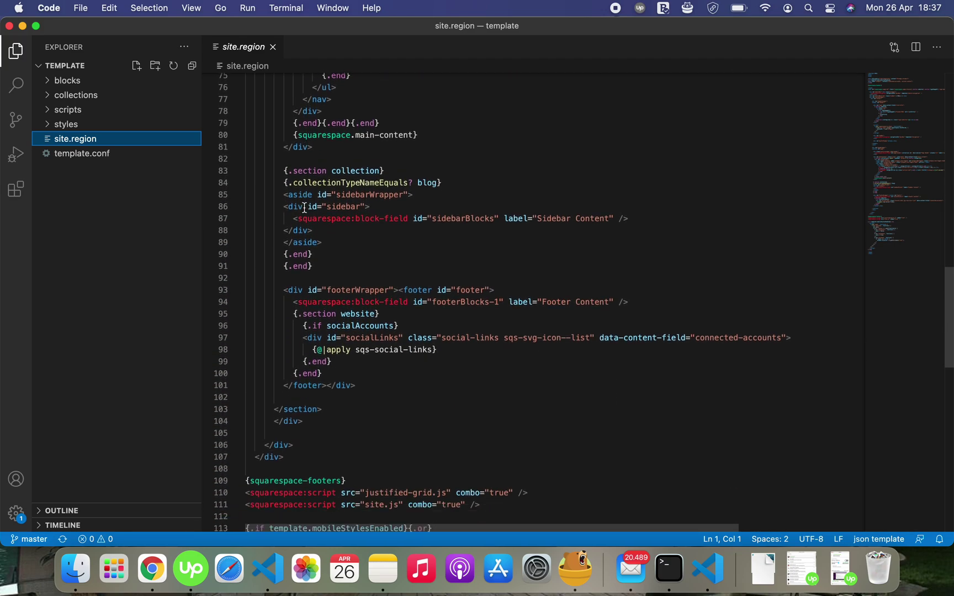
scroll(304, 208, "down", 4)
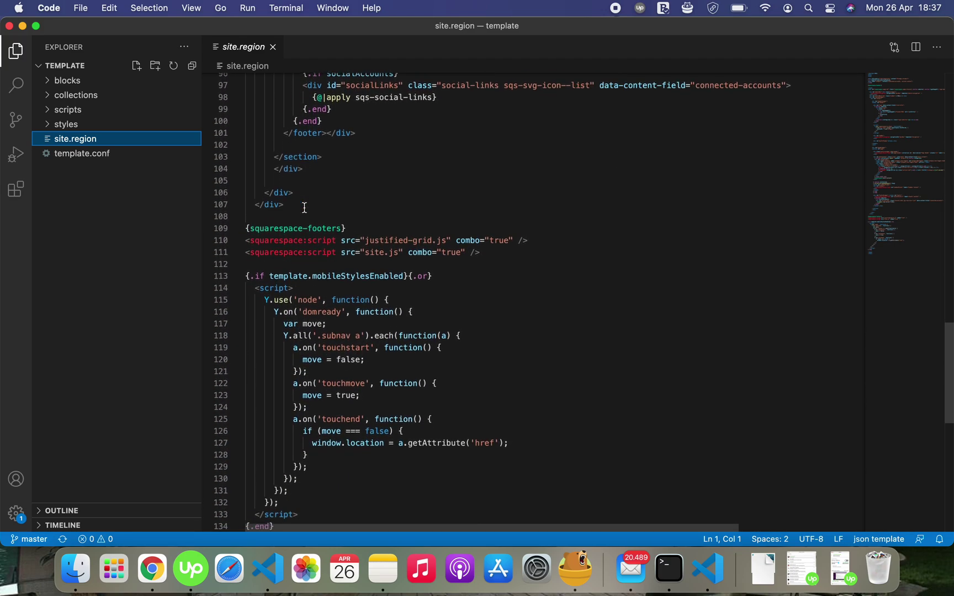
scroll(305, 207, "down", 3)
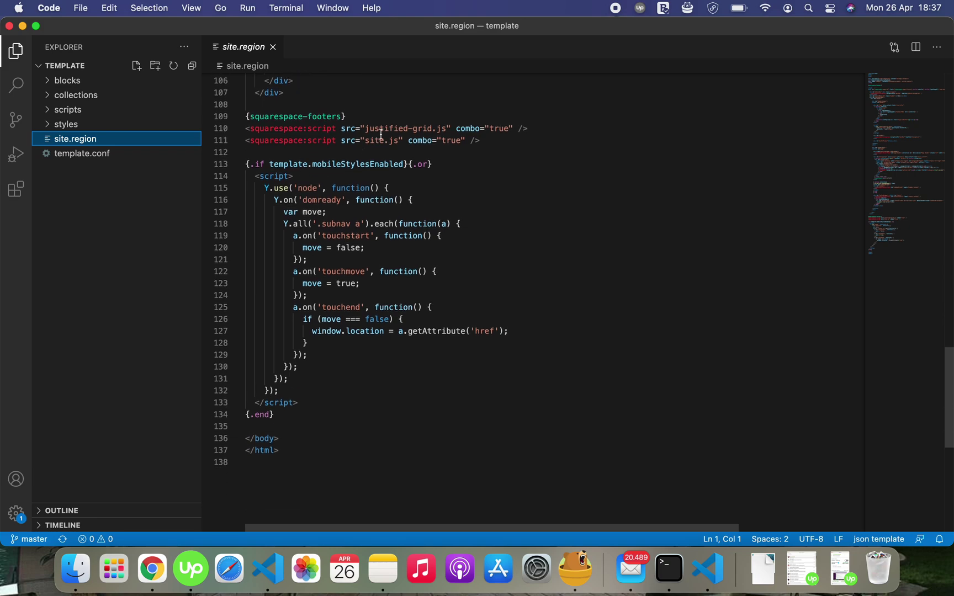
left_click(387, 131)
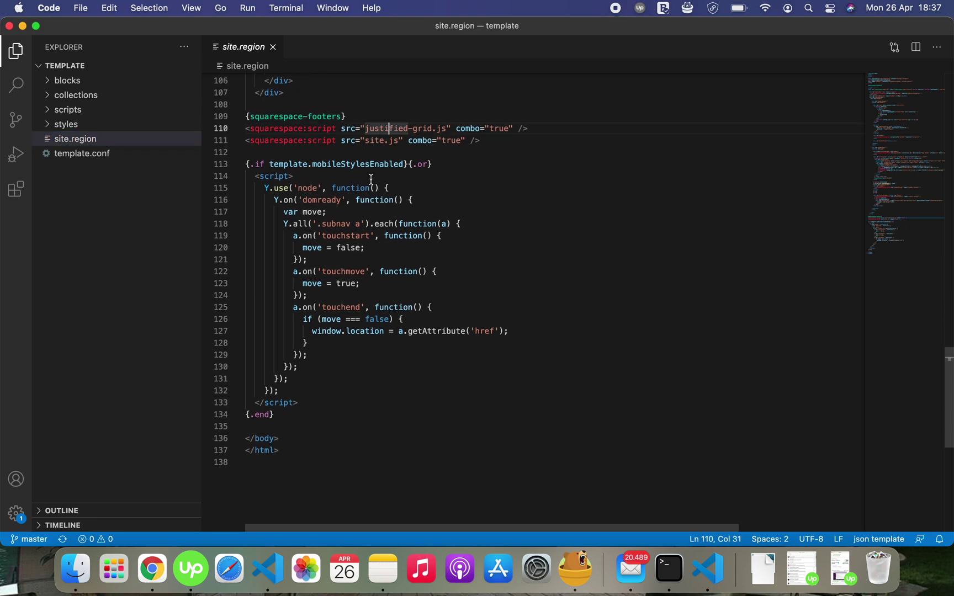
scroll(371, 180, "up", 5)
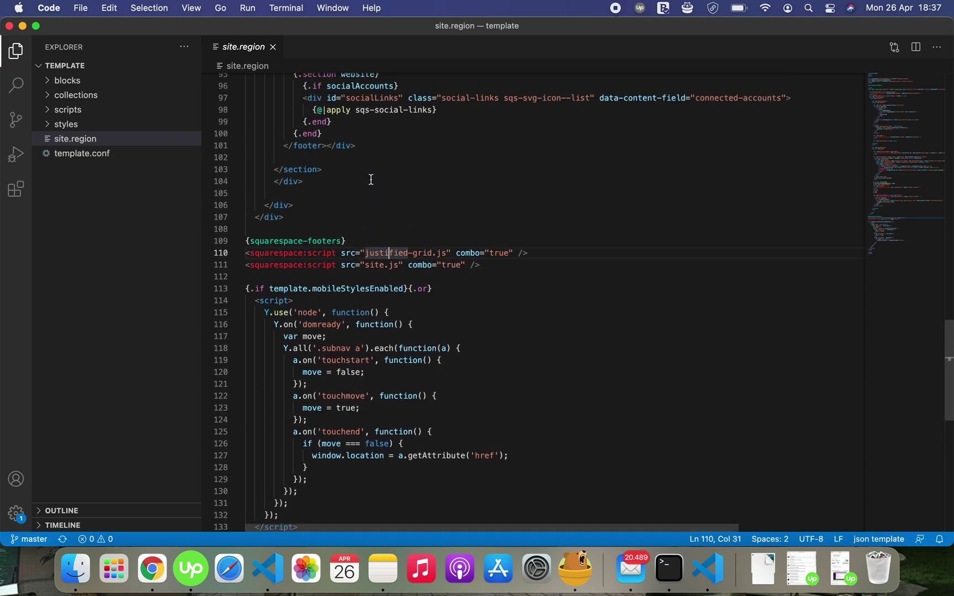
scroll(371, 179, "up", 4)
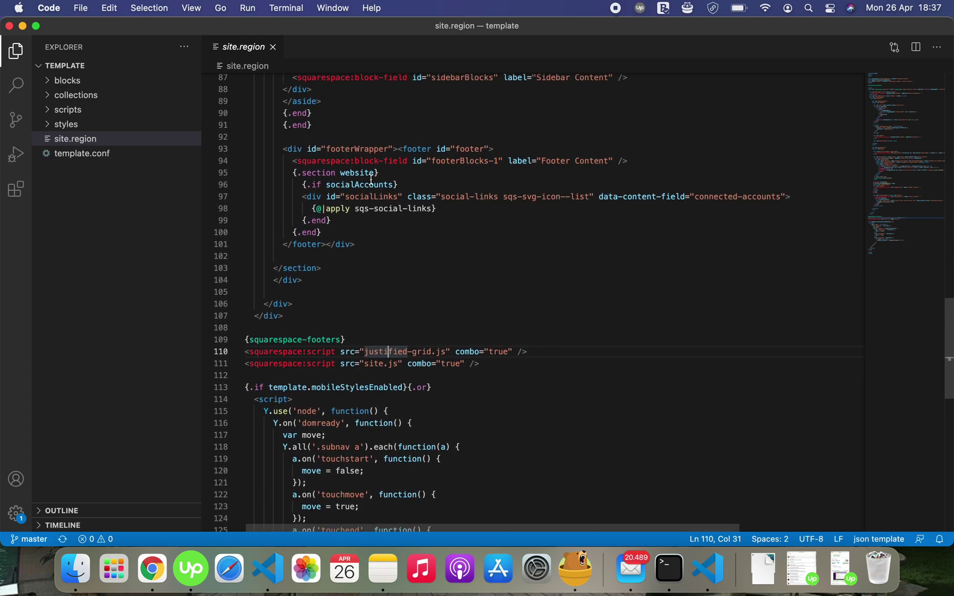
scroll(371, 179, "down", 9)
Point out 'var move;' and squarespace:block-field on line 94, then open template.conf
left_click(348, 216)
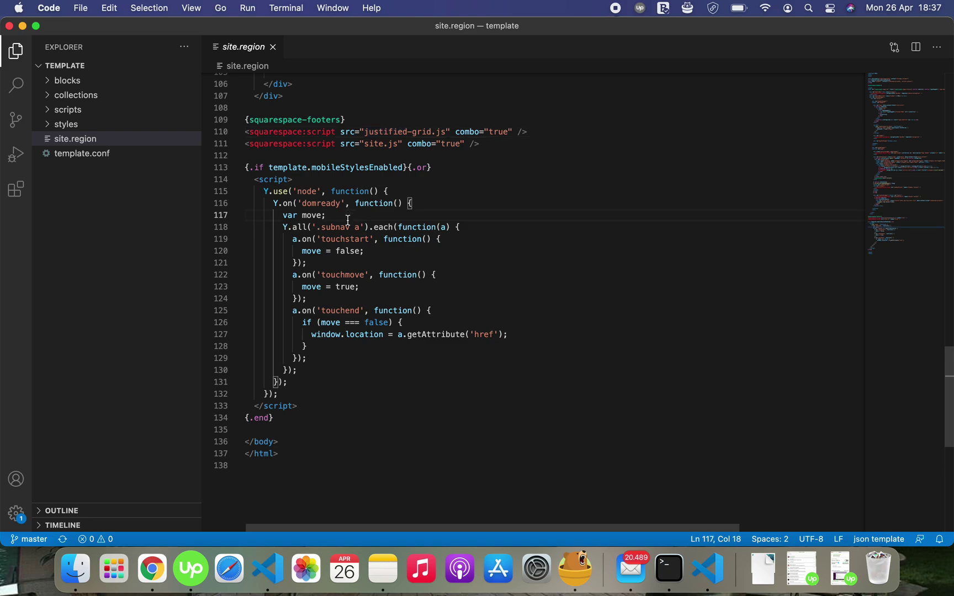
scroll(347, 220, "up", 9)
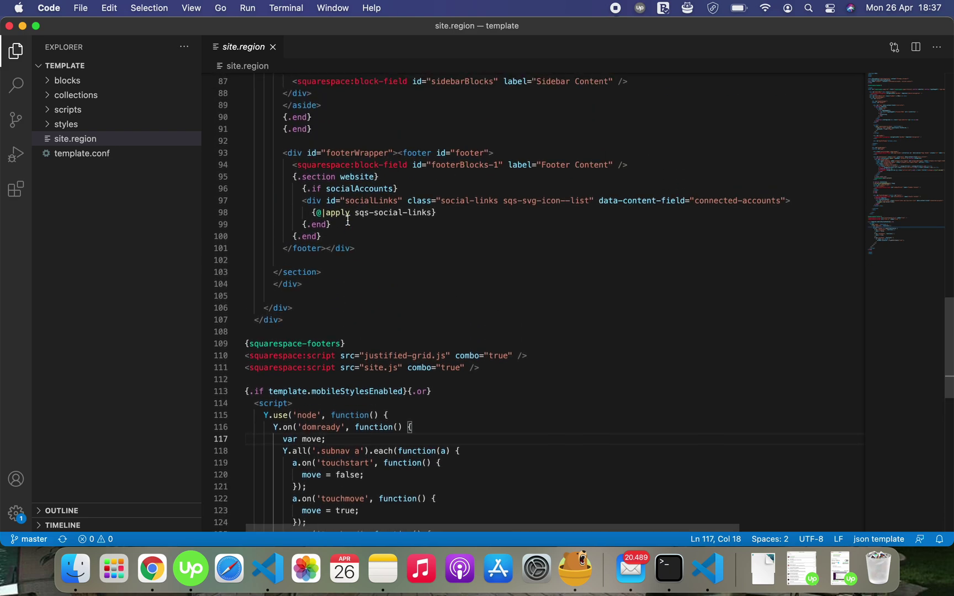
scroll(347, 220, "up", 5)
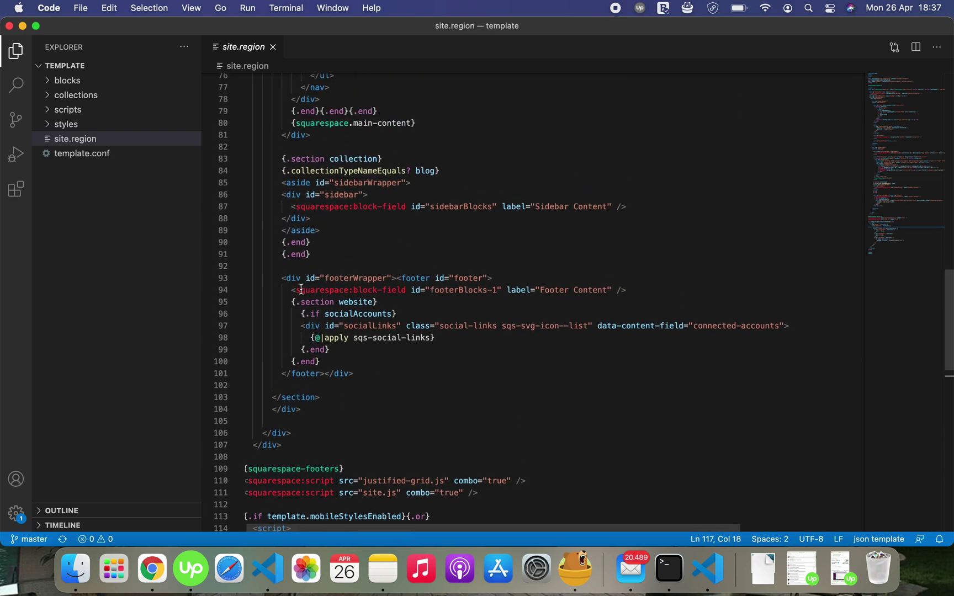
left_click_drag(296, 289, 408, 287)
left_click(405, 290)
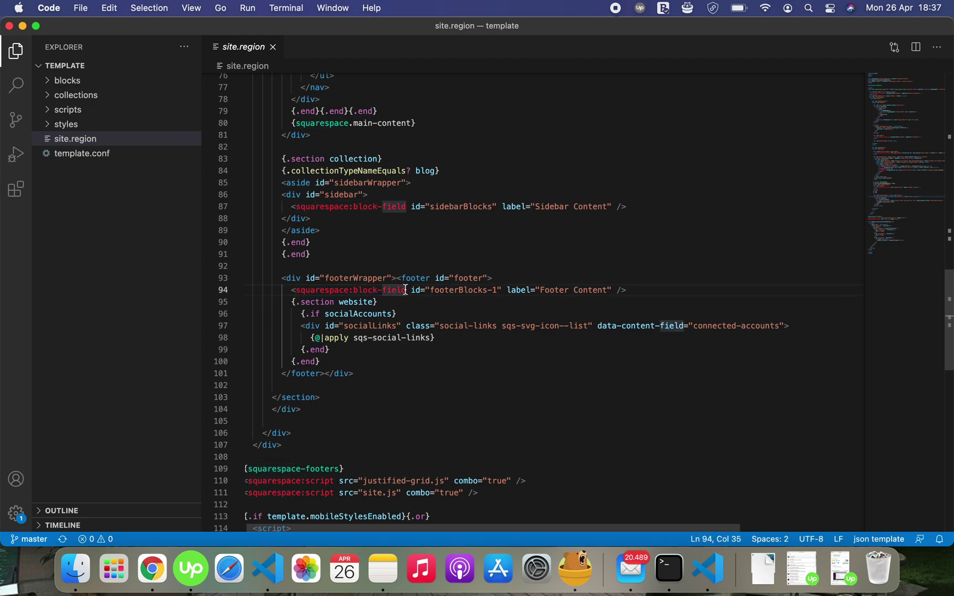
scroll(406, 290, "up", 15)
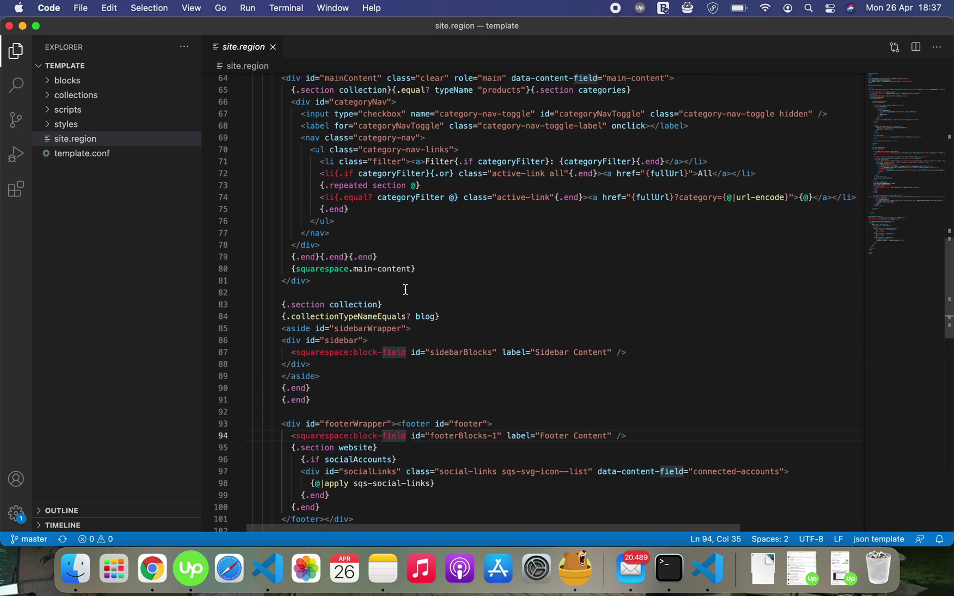
scroll(406, 289, "up", 10)
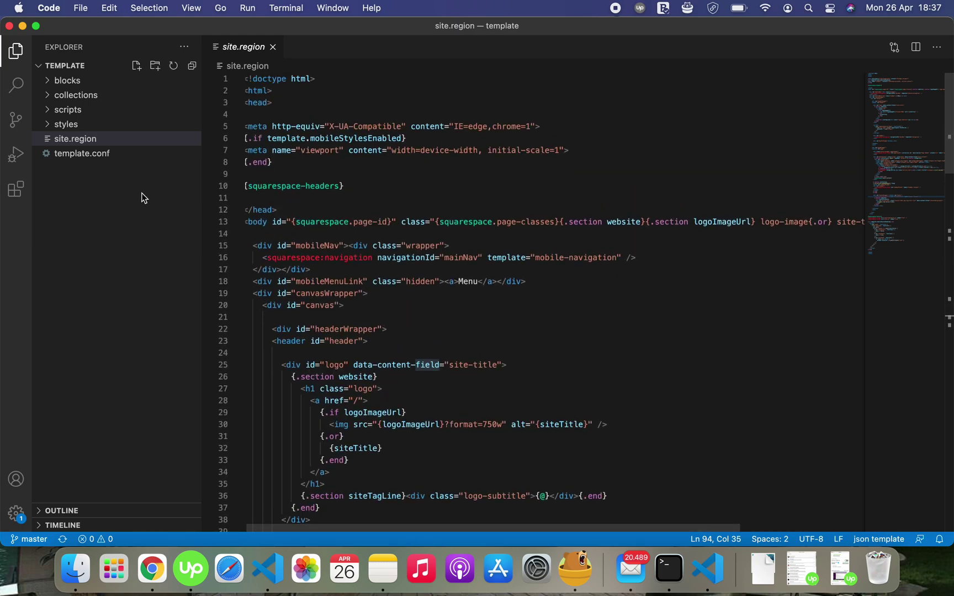
left_click(110, 160)
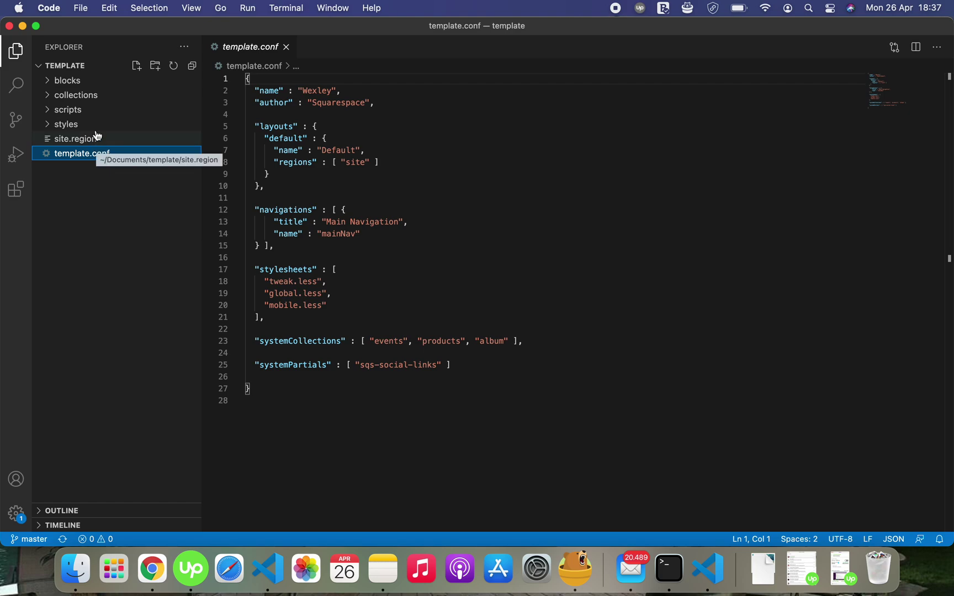
Expand the blocks, collections, scripts and styles folders in the VS Code Explorer
left_click(80, 83)
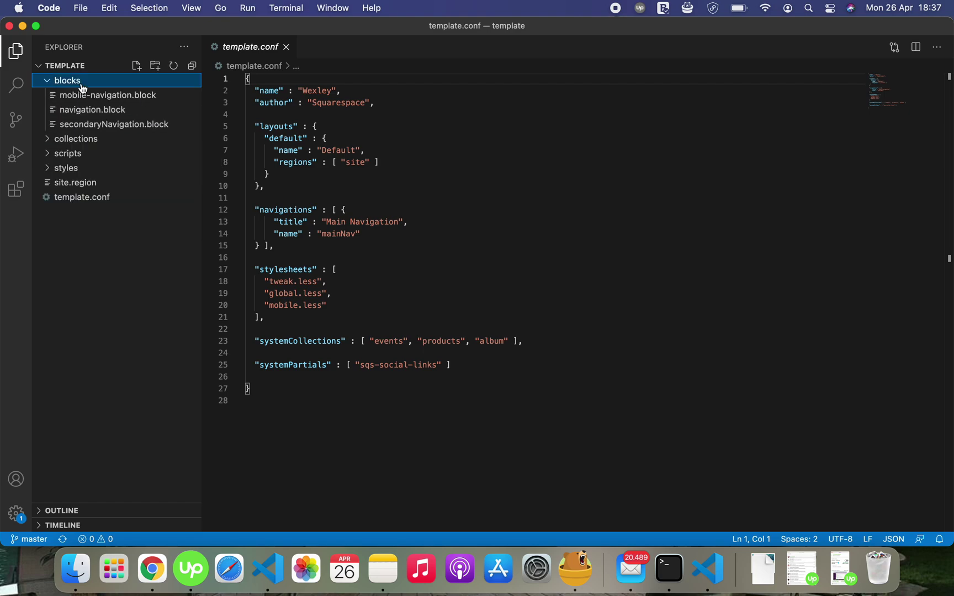
left_click(78, 142)
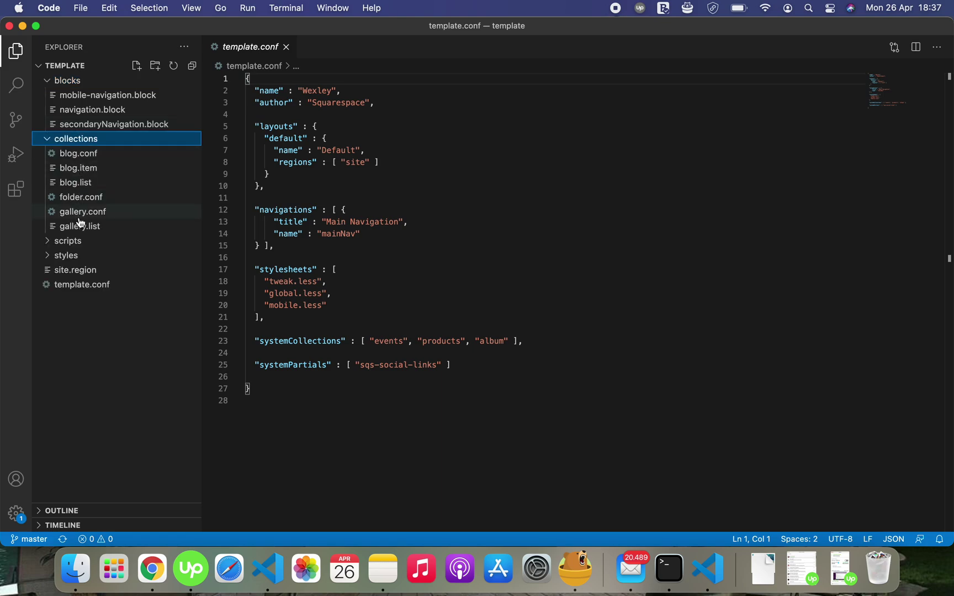
left_click(77, 241)
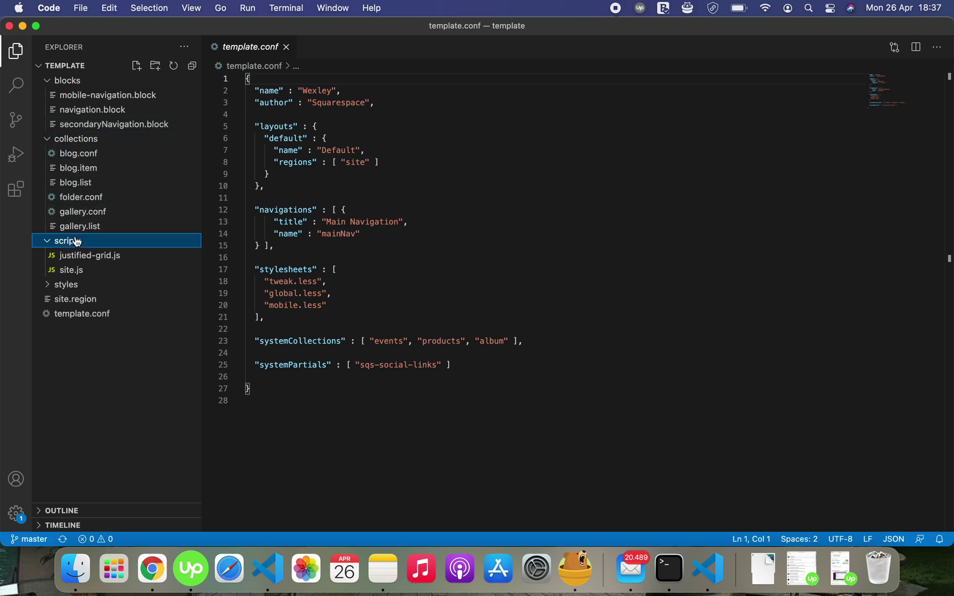
left_click(77, 285)
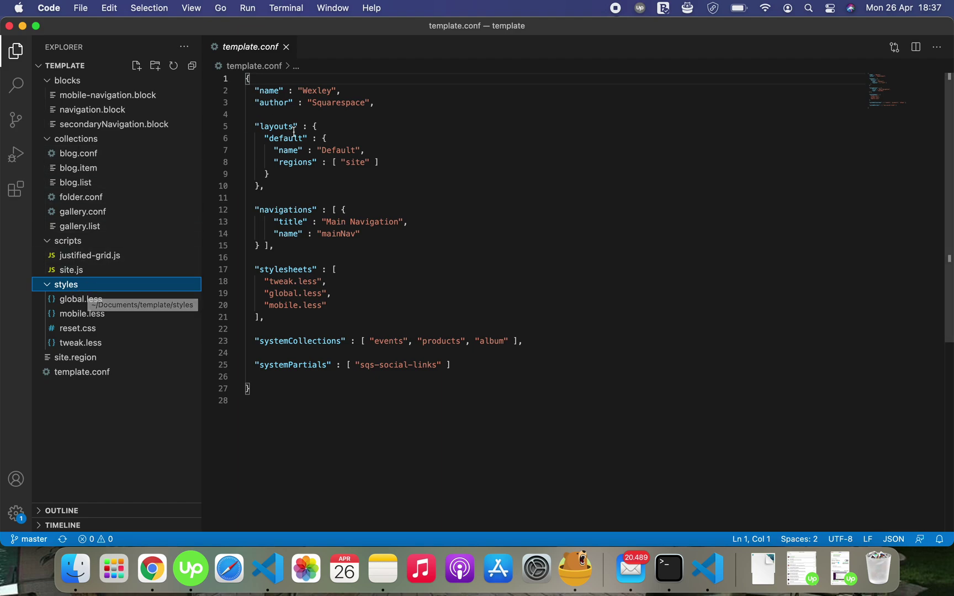
left_click(159, 570)
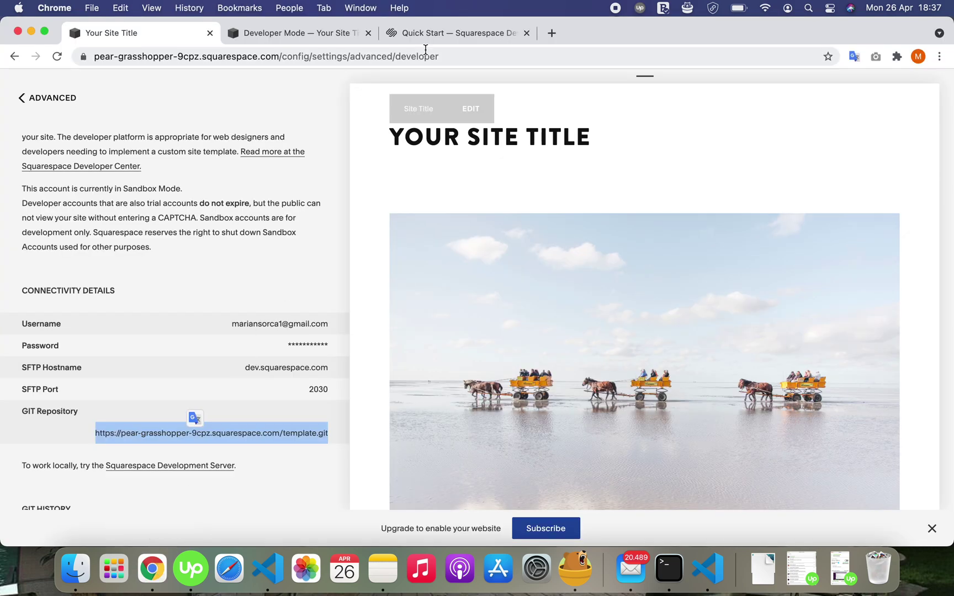
Open the Quick Start docs, scroll down to Enable Developer Mode, then open Local Development
left_click(439, 34)
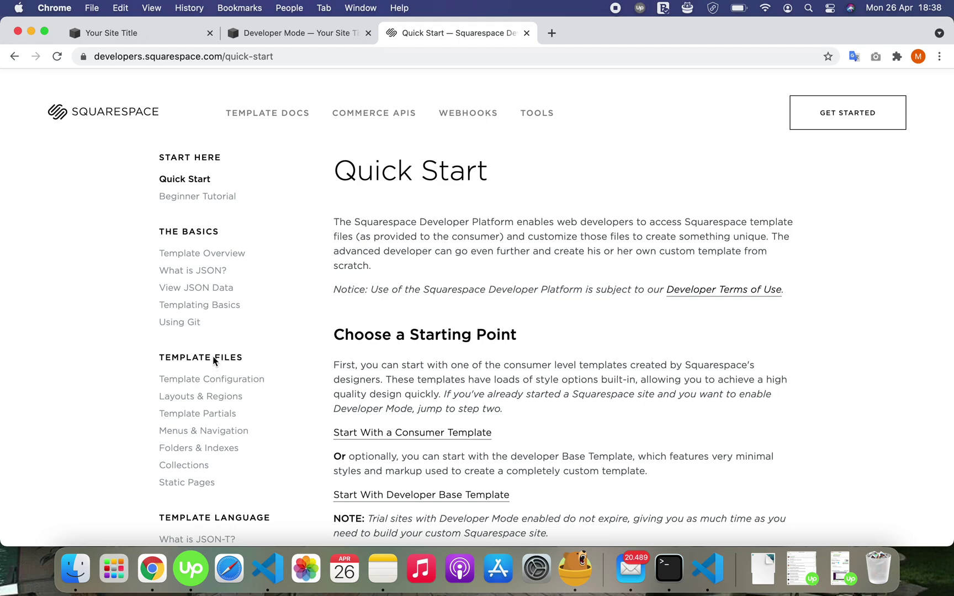
scroll(213, 360, "down", 5)
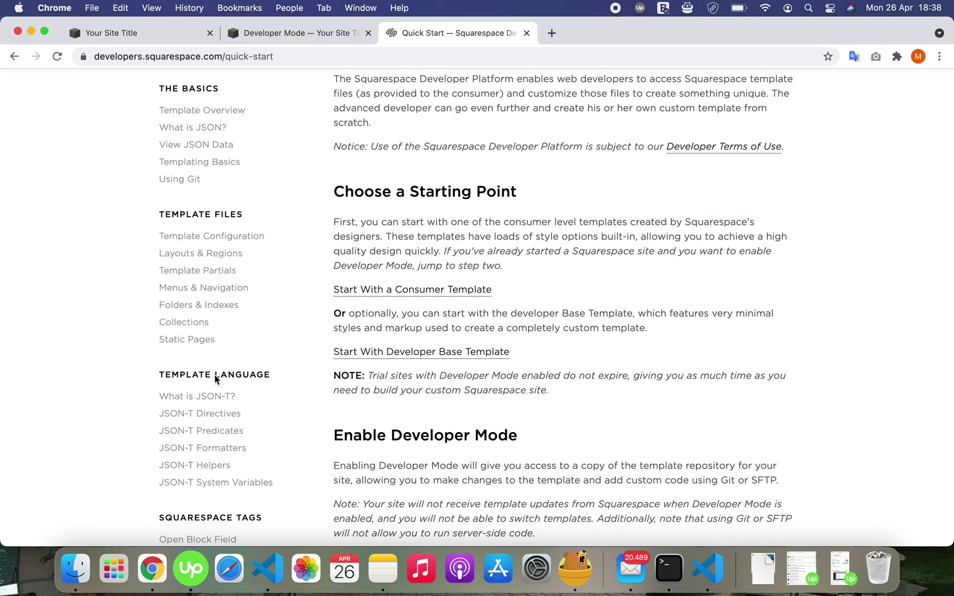
scroll(215, 378, "down", 7)
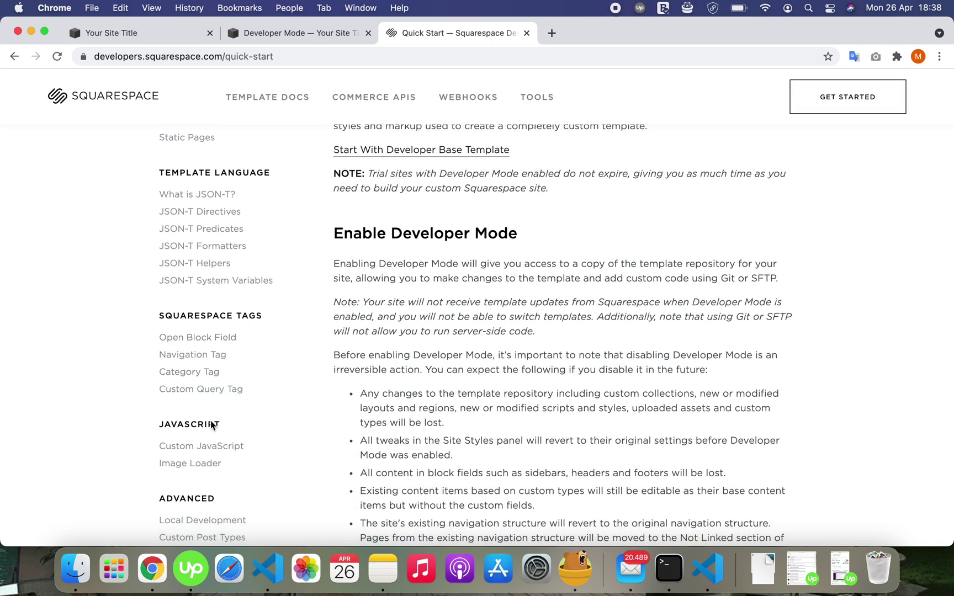
scroll(211, 425, "down", 2)
scroll(211, 425, "down", 3)
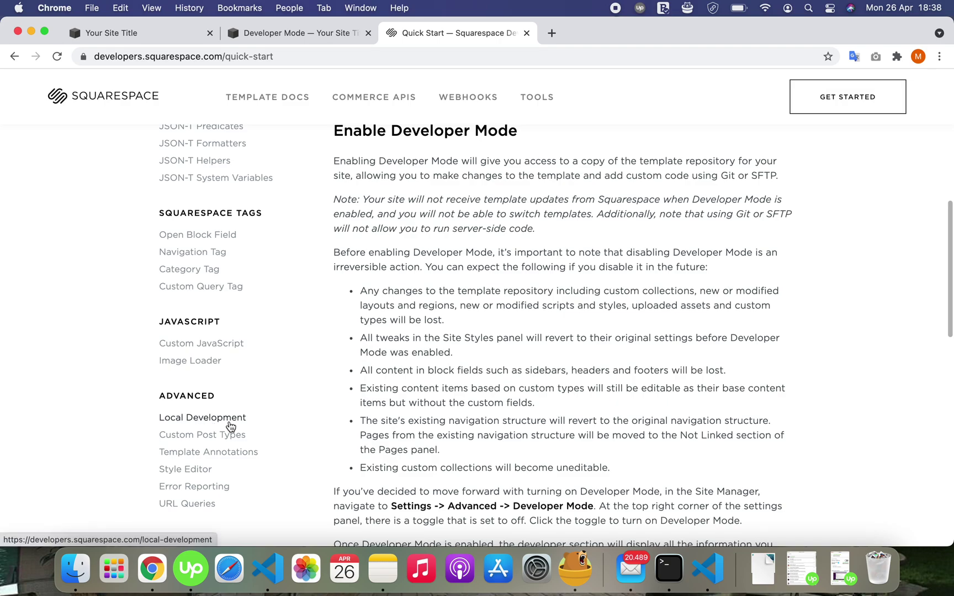
left_click(226, 422)
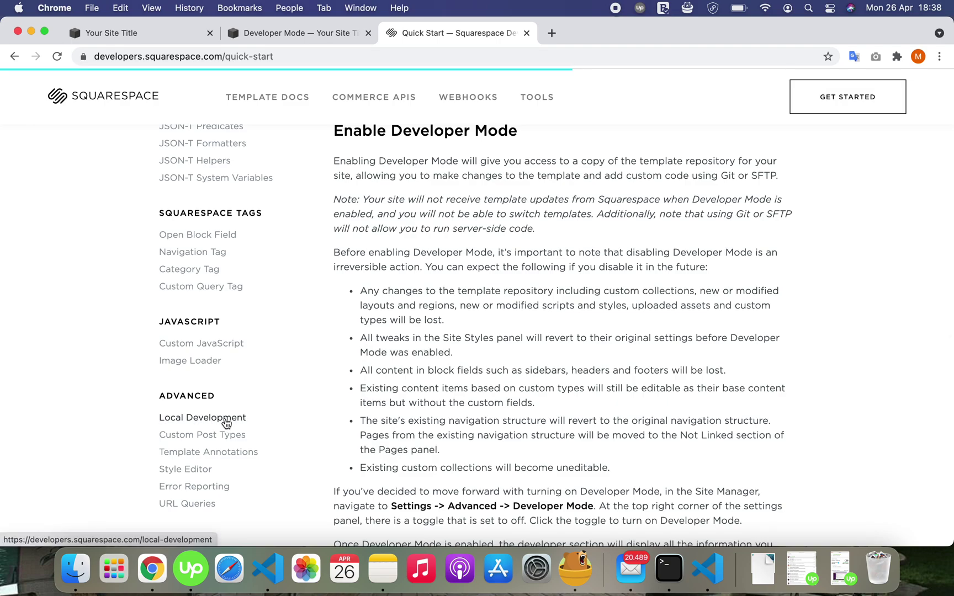
Scroll through the Local Development dev server instructions down to Advanced Use and back up
scroll(323, 396, "down", 5)
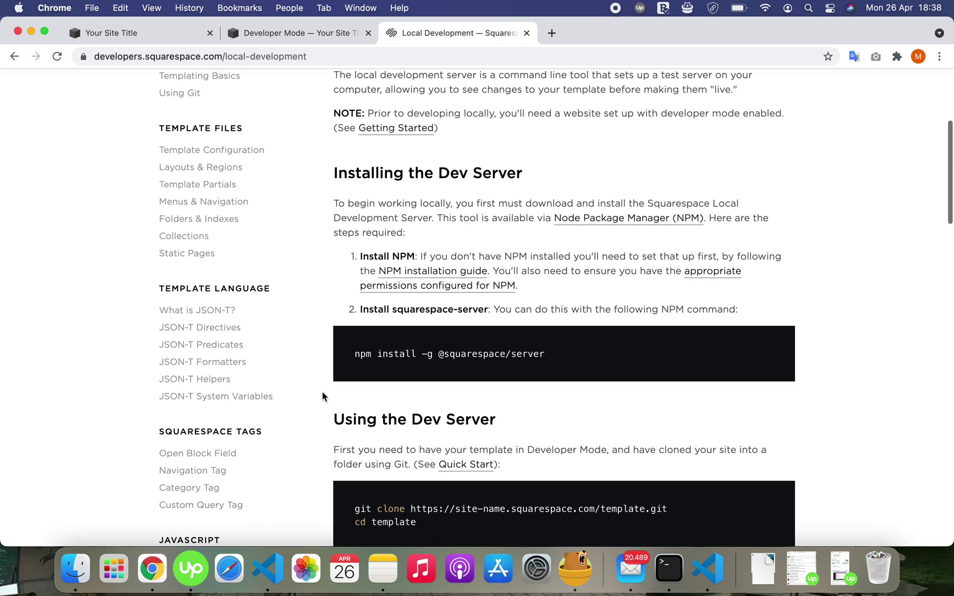
scroll(323, 397, "down", 4)
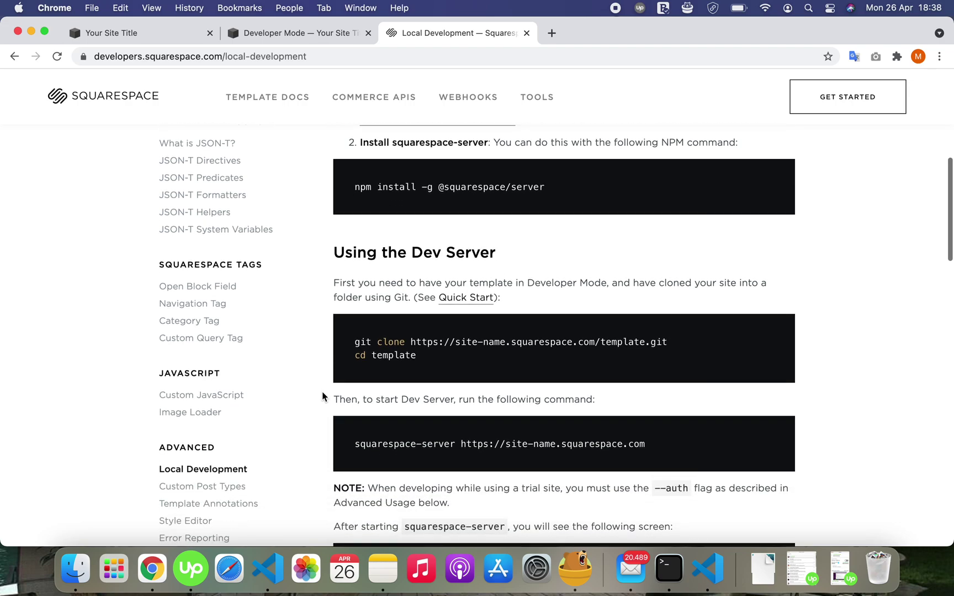
scroll(324, 397, "down", 2)
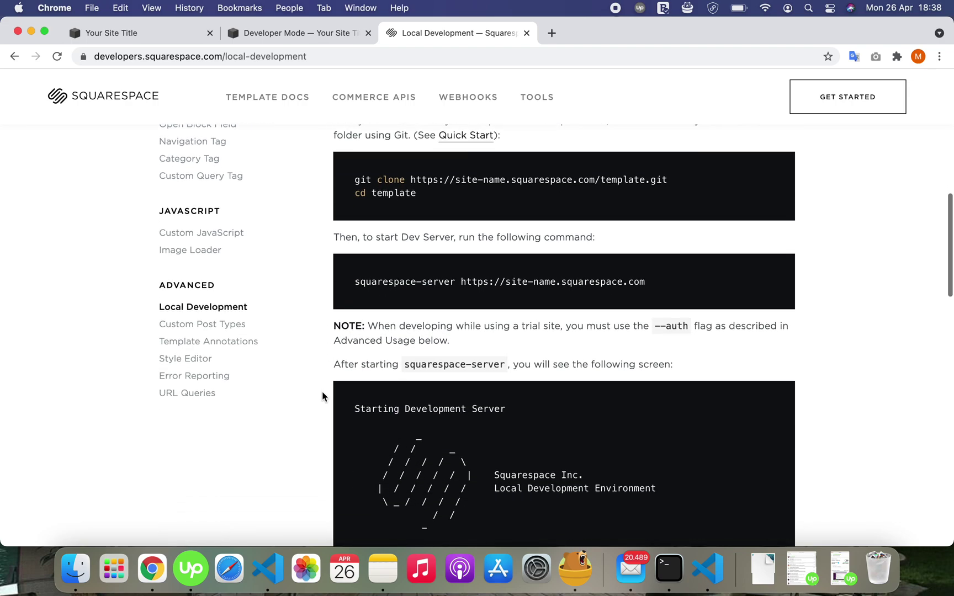
scroll(368, 294, "down", 4)
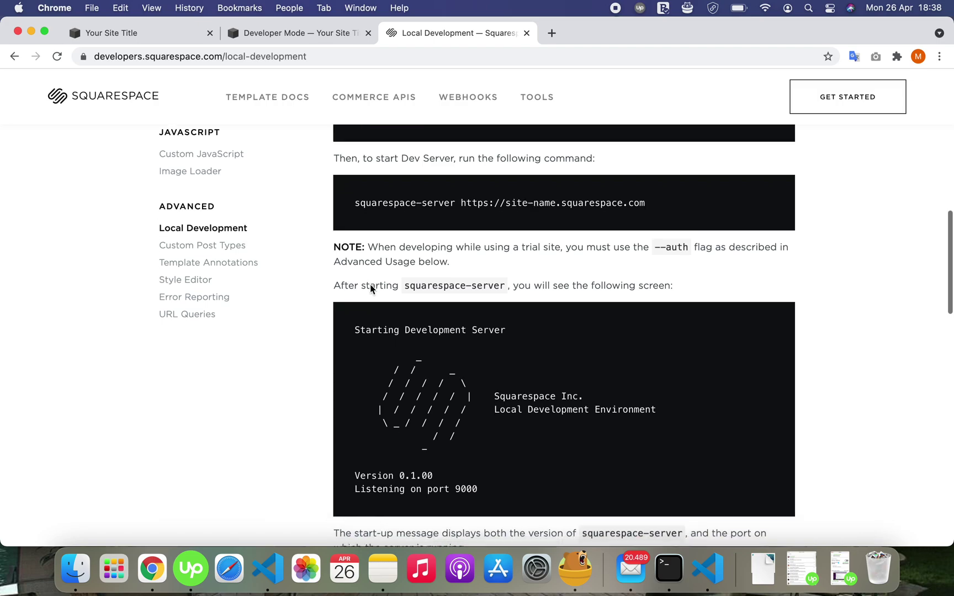
scroll(370, 289, "down", 5)
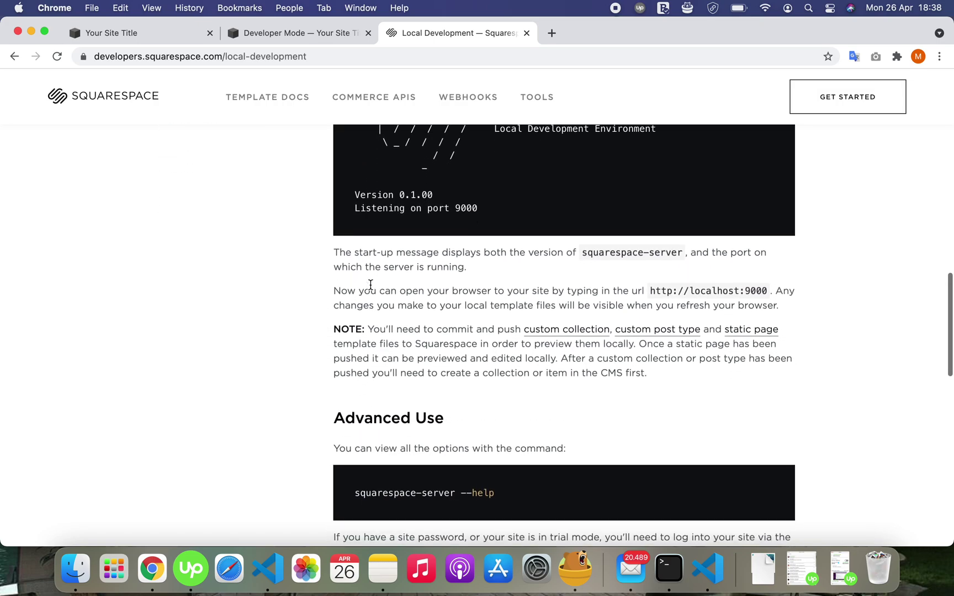
scroll(370, 286, "down", 2)
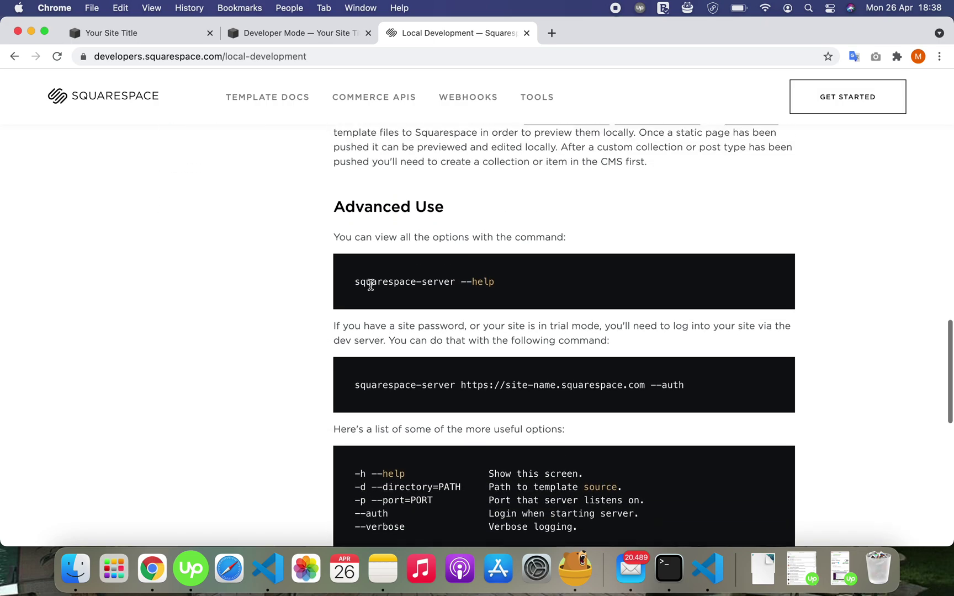
scroll(371, 285, "up", 7)
scroll(370, 285, "up", 12)
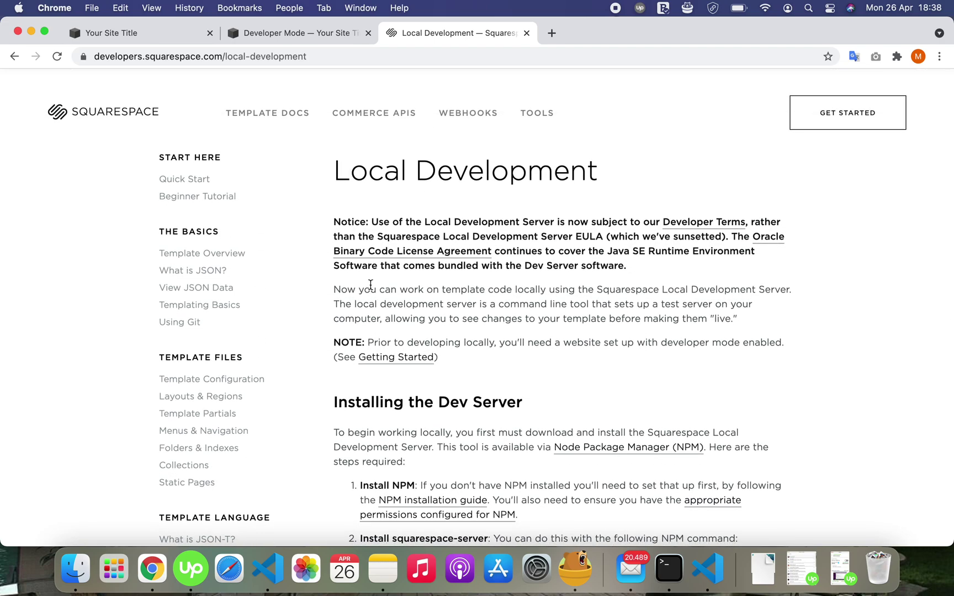
Return to Quick Start and scroll through its Developer Mode, Git and SFTP sections
left_click(199, 180)
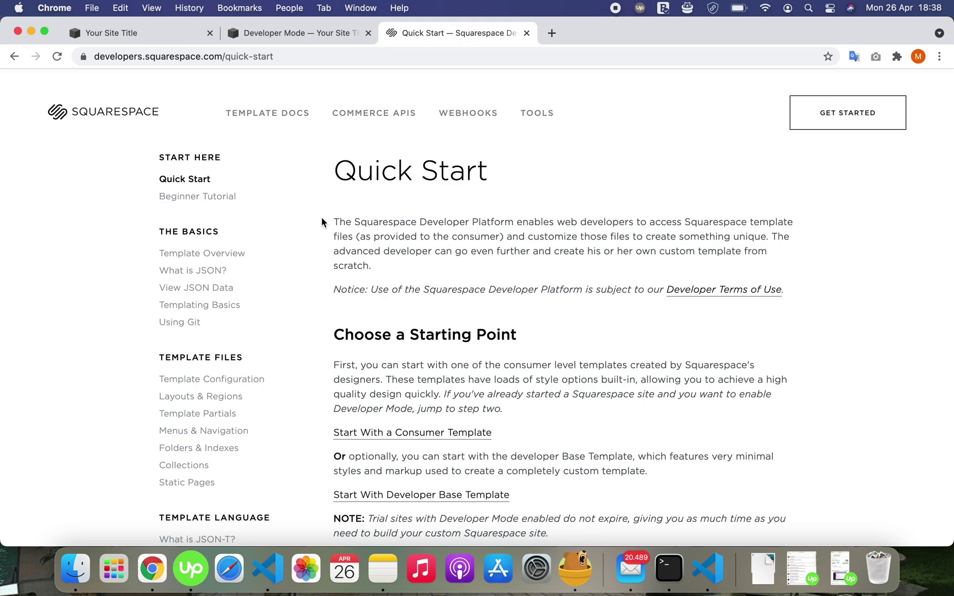
scroll(322, 223, "down", 2)
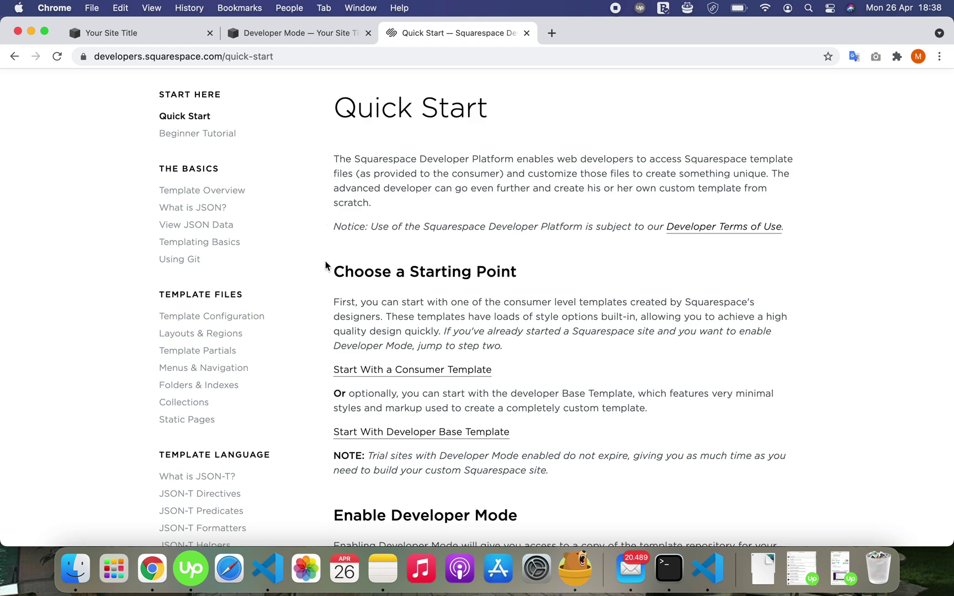
scroll(326, 266, "down", 7)
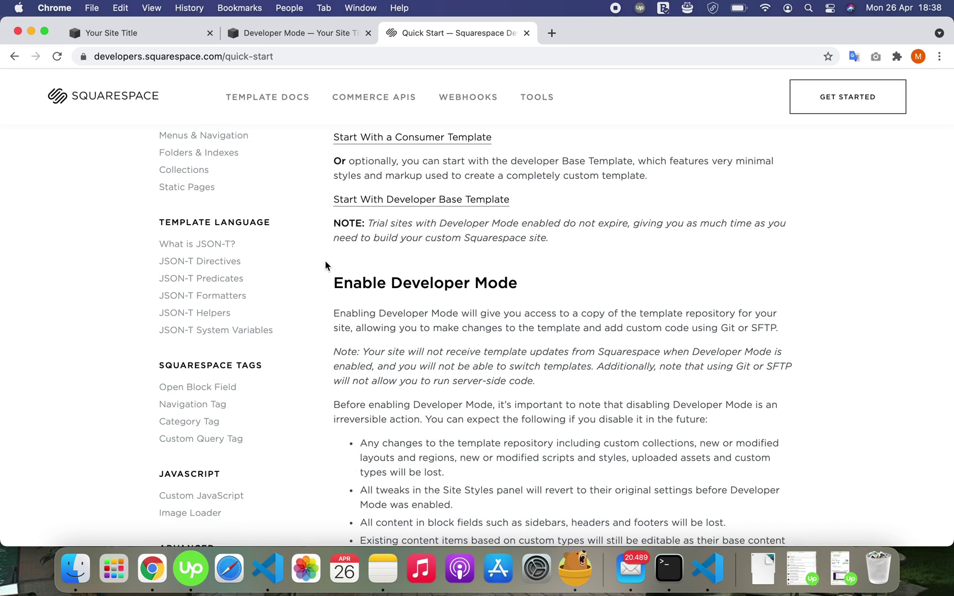
scroll(326, 266, "down", 3)
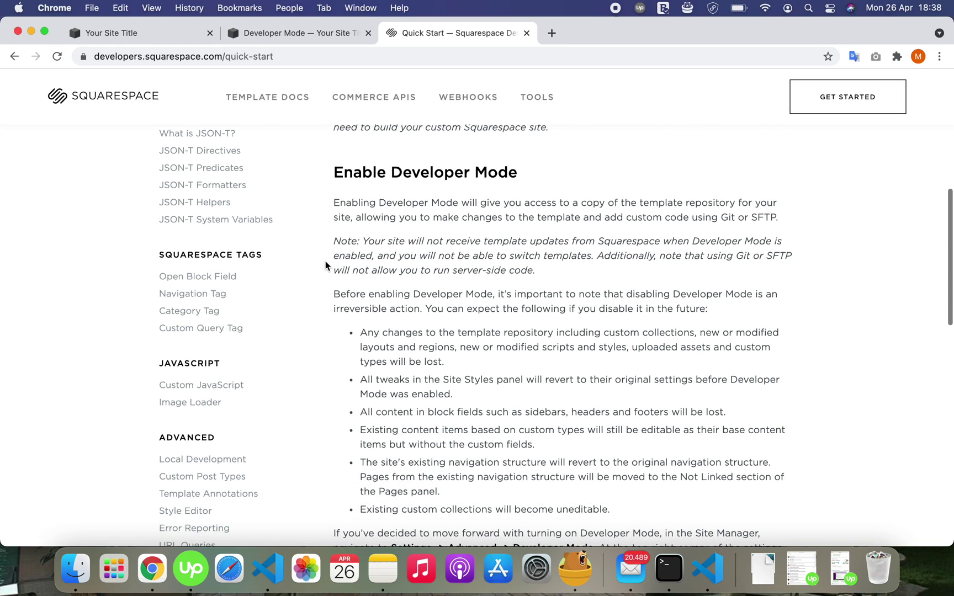
scroll(326, 266, "down", 4)
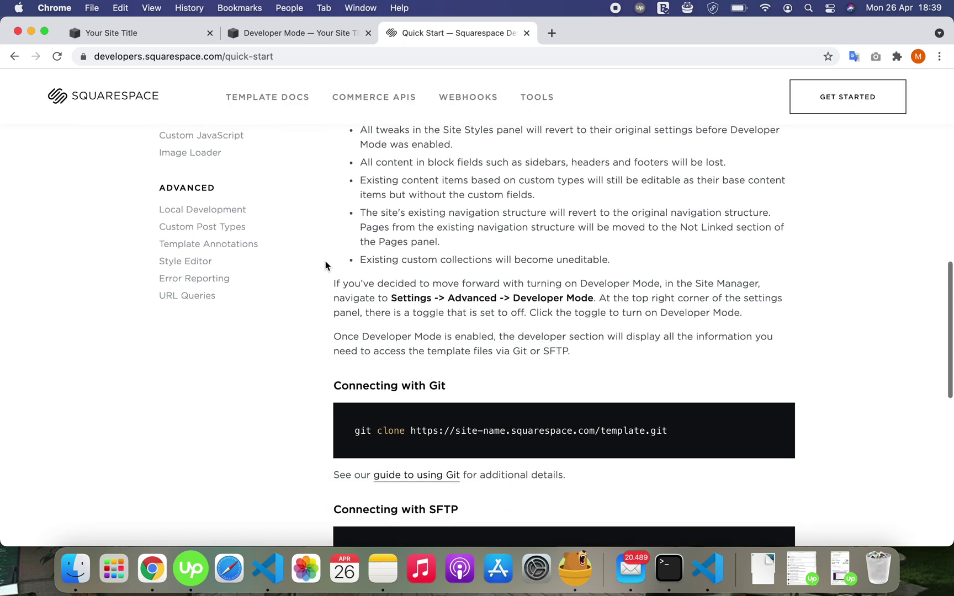
scroll(325, 265, "up", 7)
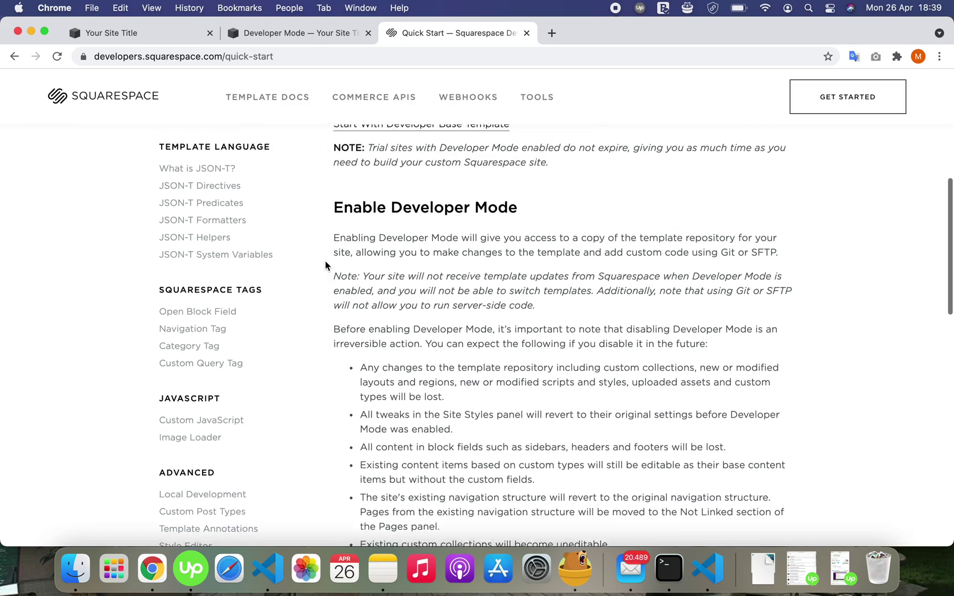
scroll(326, 266, "up", 7)
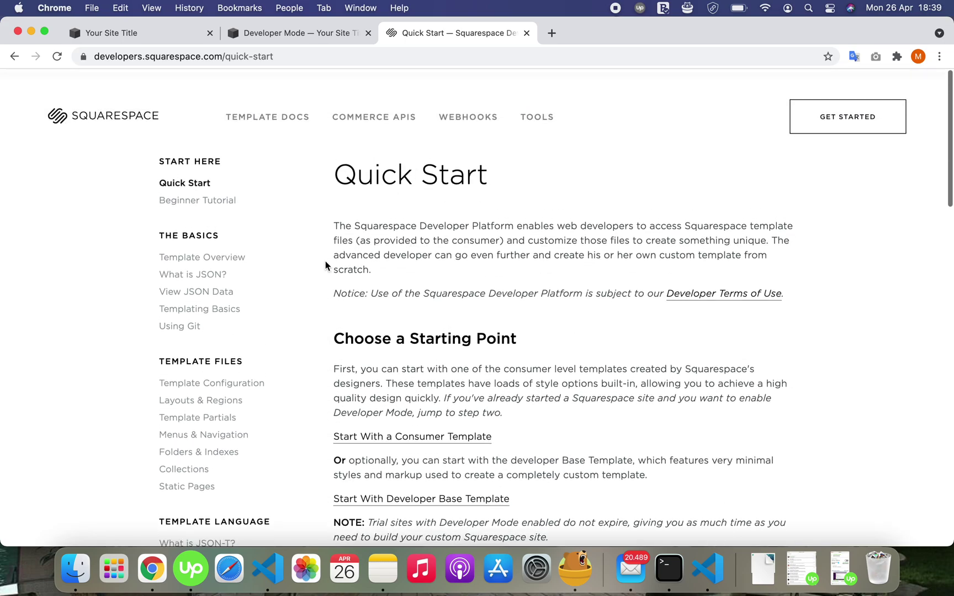
scroll(326, 266, "down", 14)
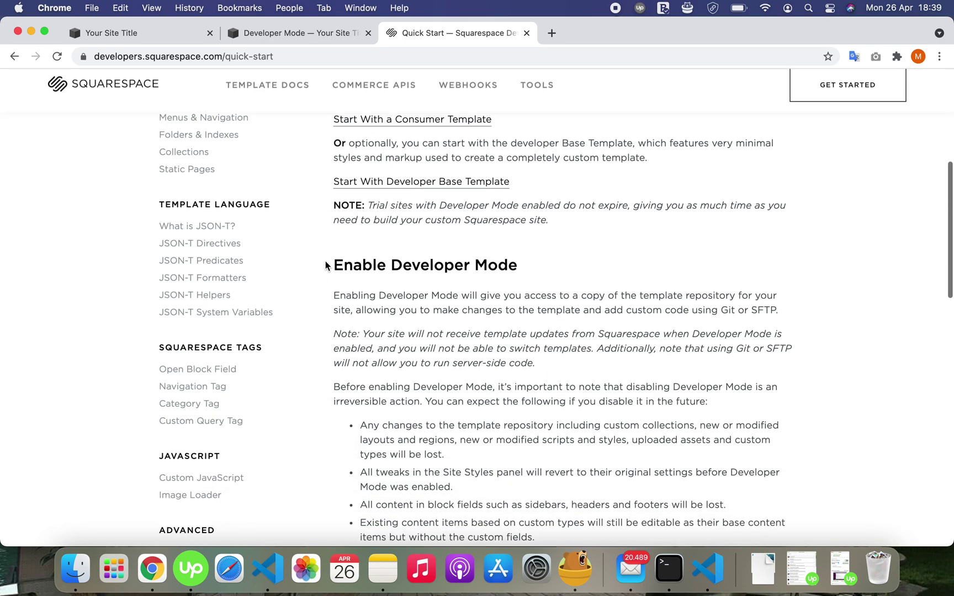
scroll(326, 265, "down", 7)
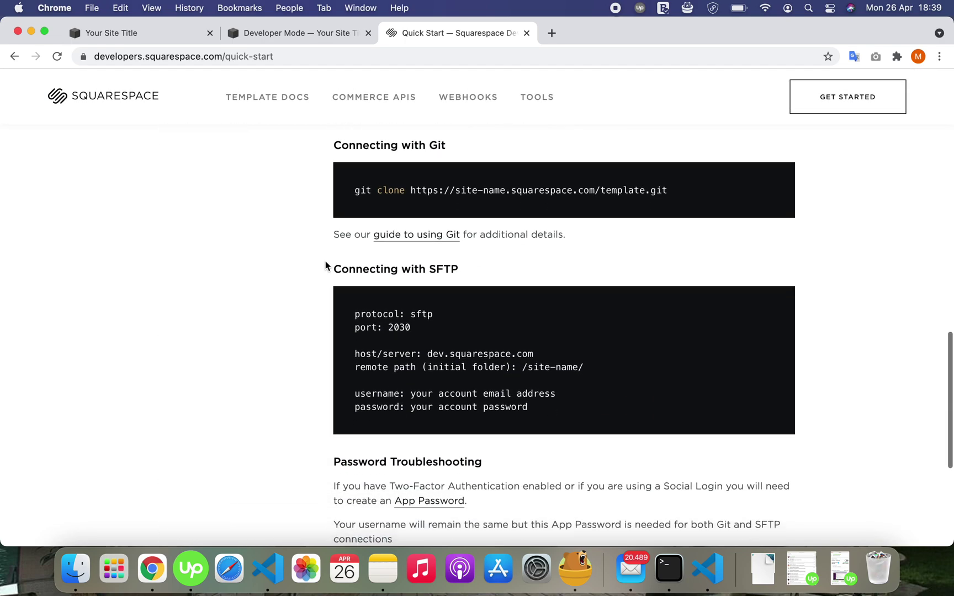
scroll(326, 265, "up", 20)
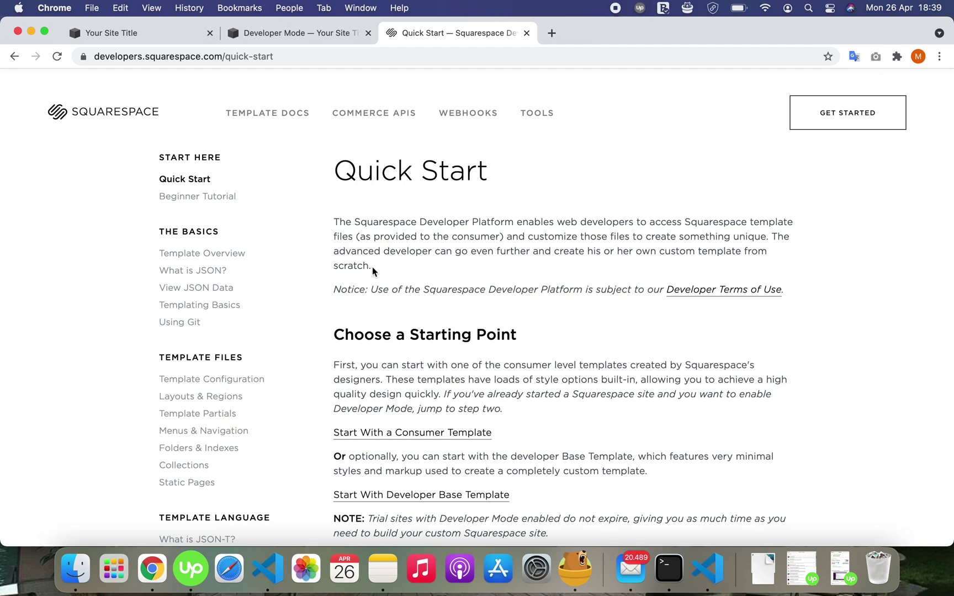
Highlight the intro paragraph, then show the Developer Mode site page in full-window preview
left_click_drag(372, 269, 336, 222)
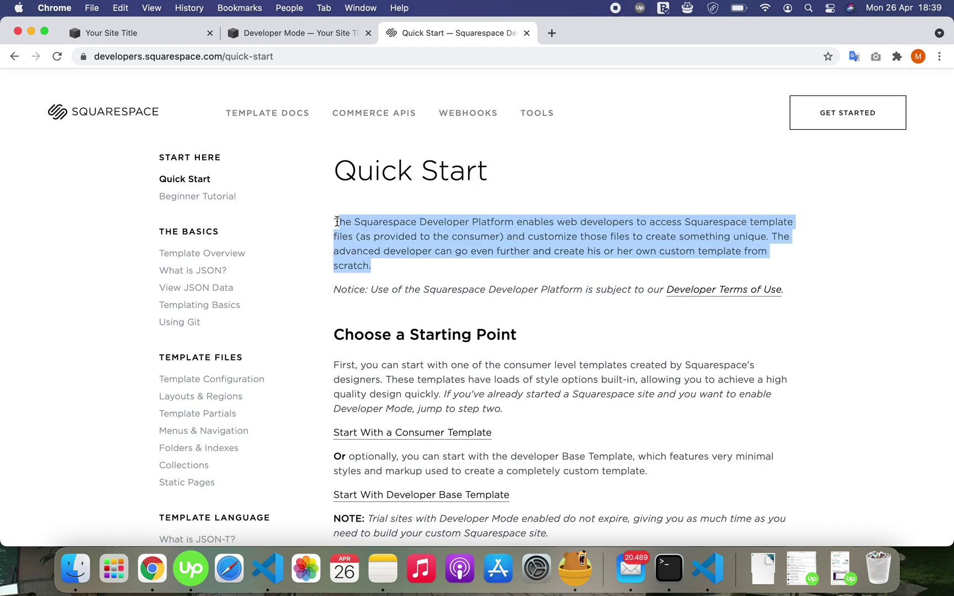
left_click(334, 221)
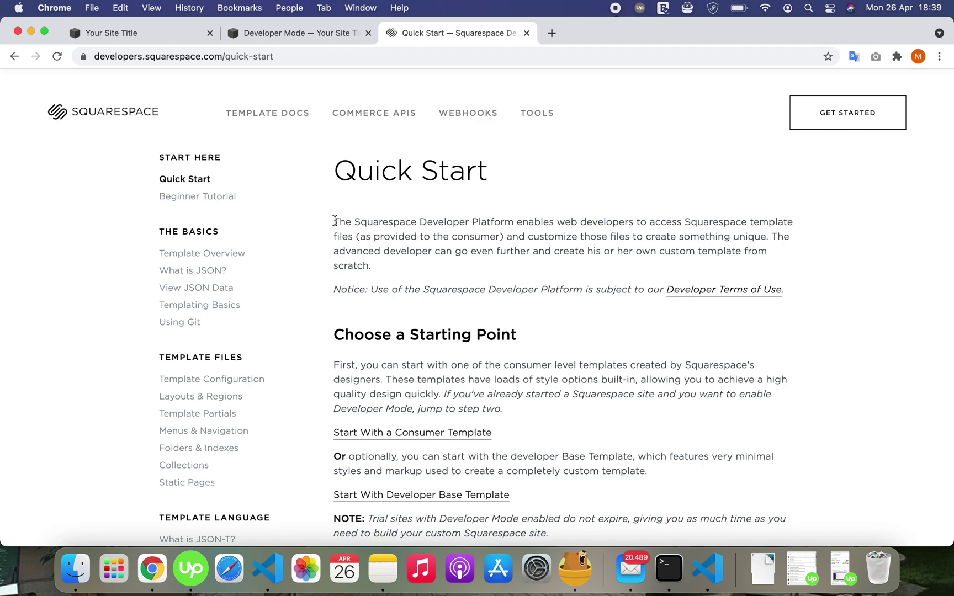
left_click(304, 40)
left_click(237, 96)
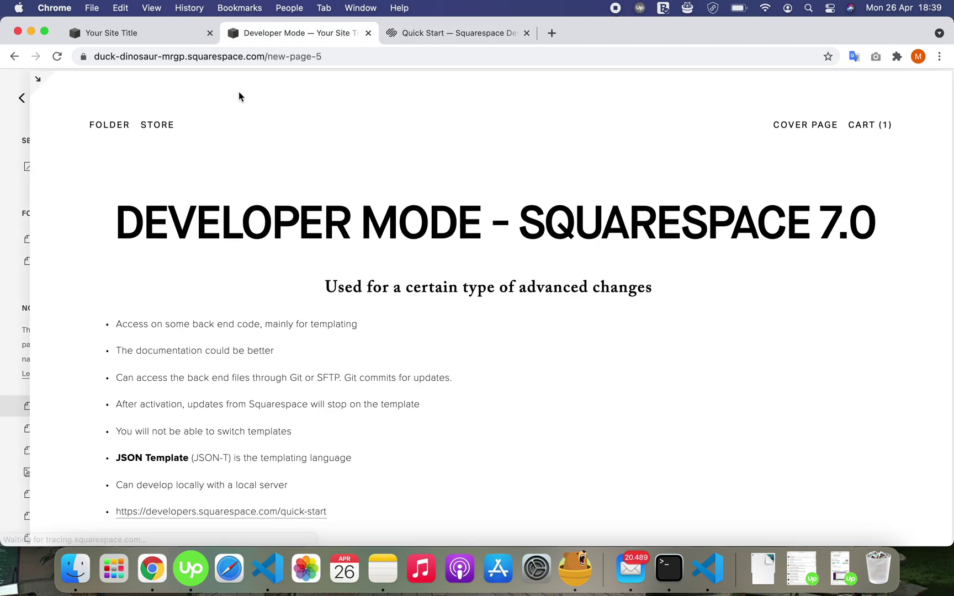